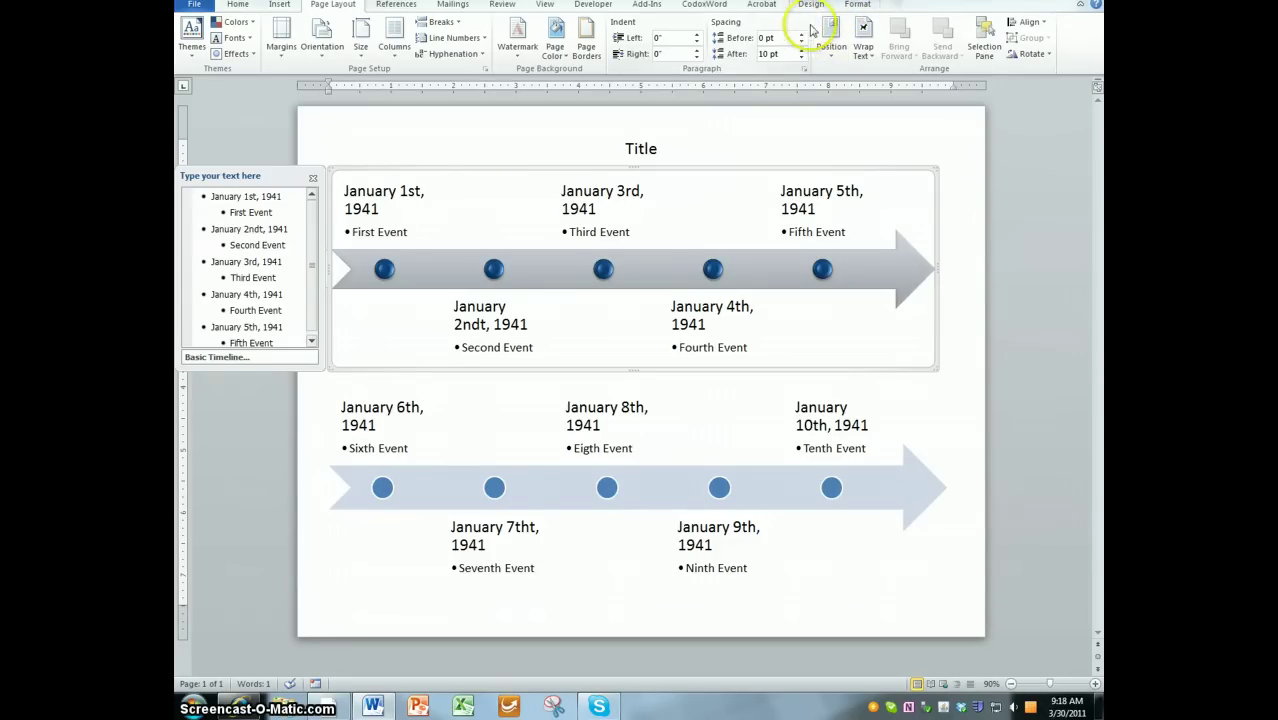
- Show the upper timeline's SmartArt Design options and put the text pane caret at January 1st, 1941
{"action": "left_click", "coordinate": [812, 5]}
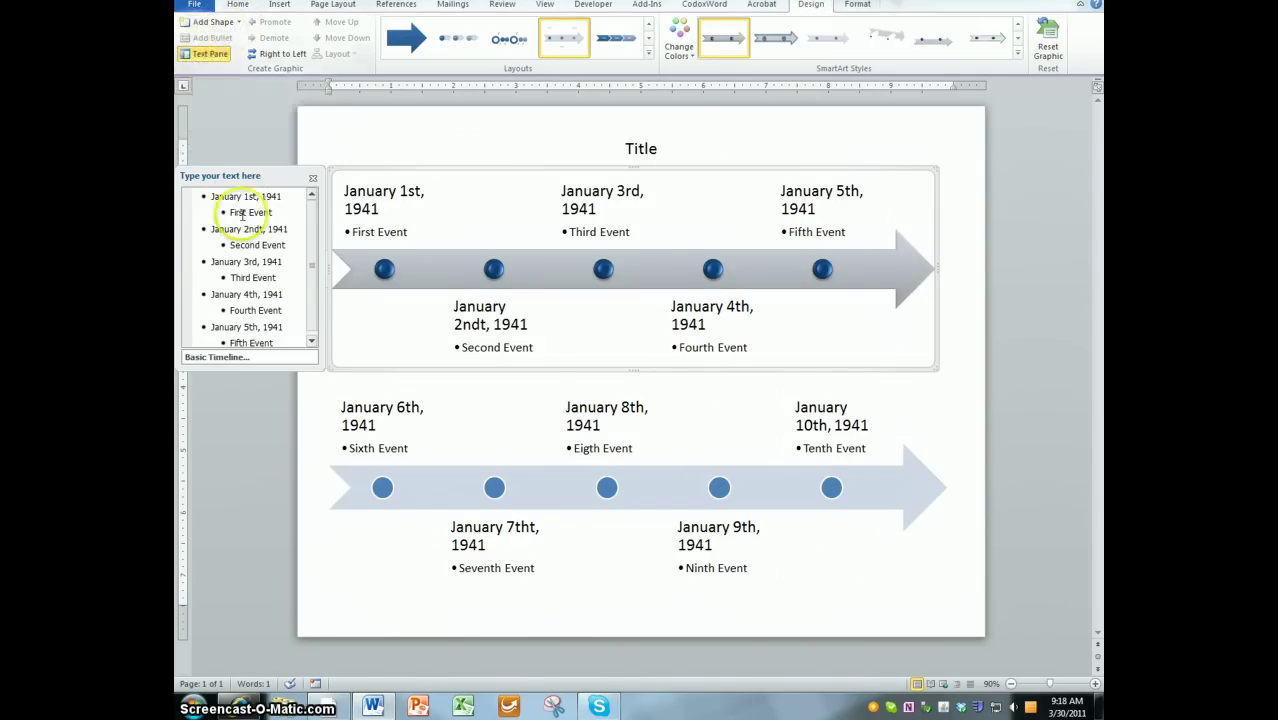
{"action": "left_click", "coordinate": [212, 56]}
{"action": "left_click", "coordinate": [212, 56]}
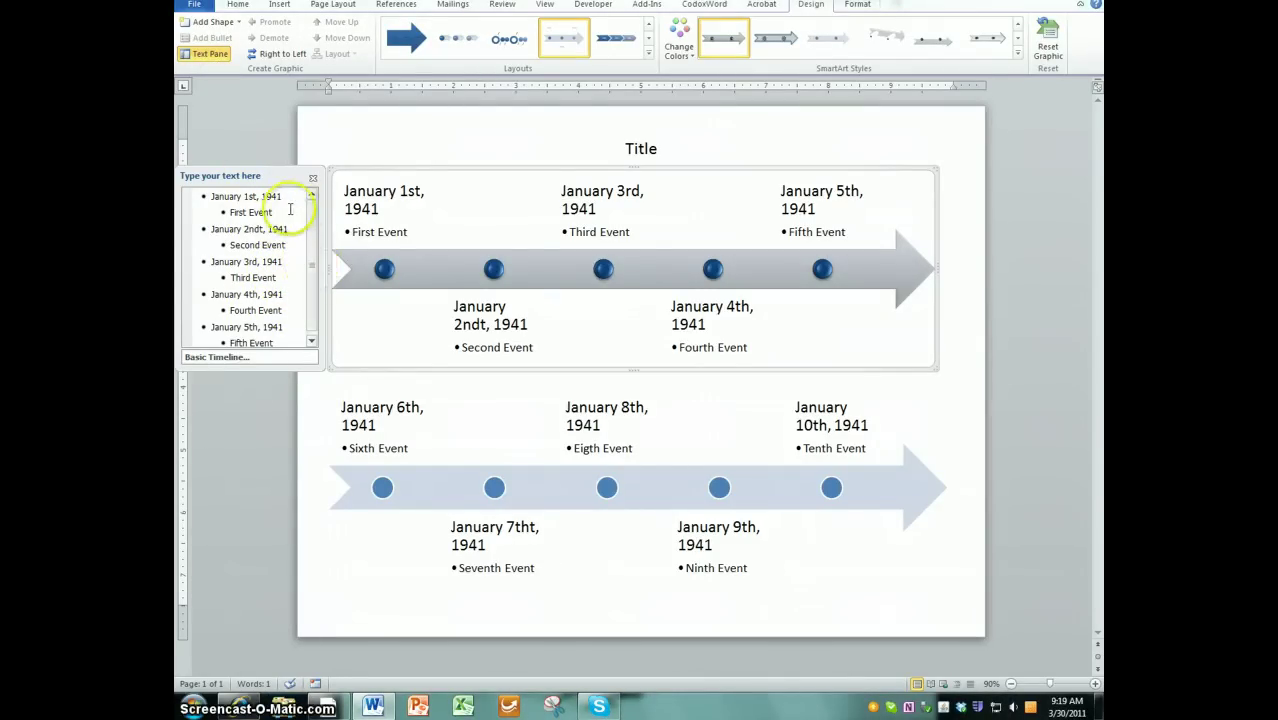
{"action": "left_click", "coordinate": [210, 196]}
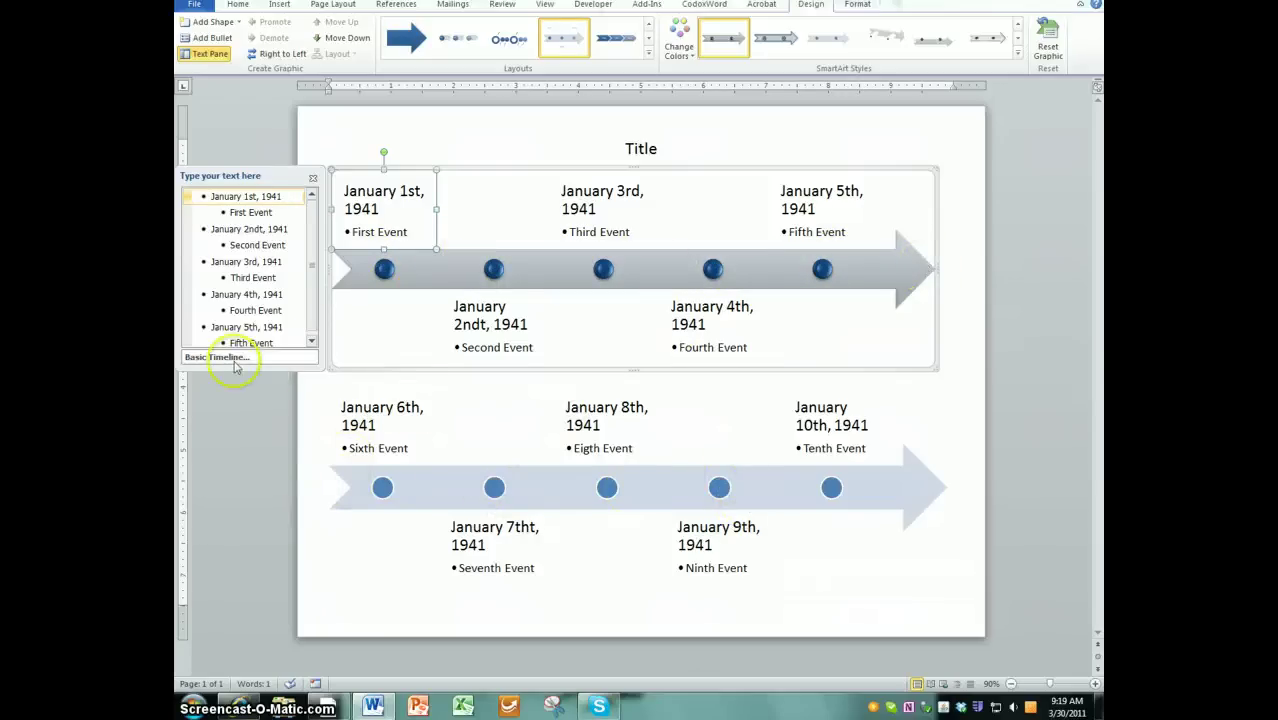
- Add an empty sixth event after Fifth Event in the upper timeline, then delete it
{"action": "left_click", "coordinate": [316, 290]}
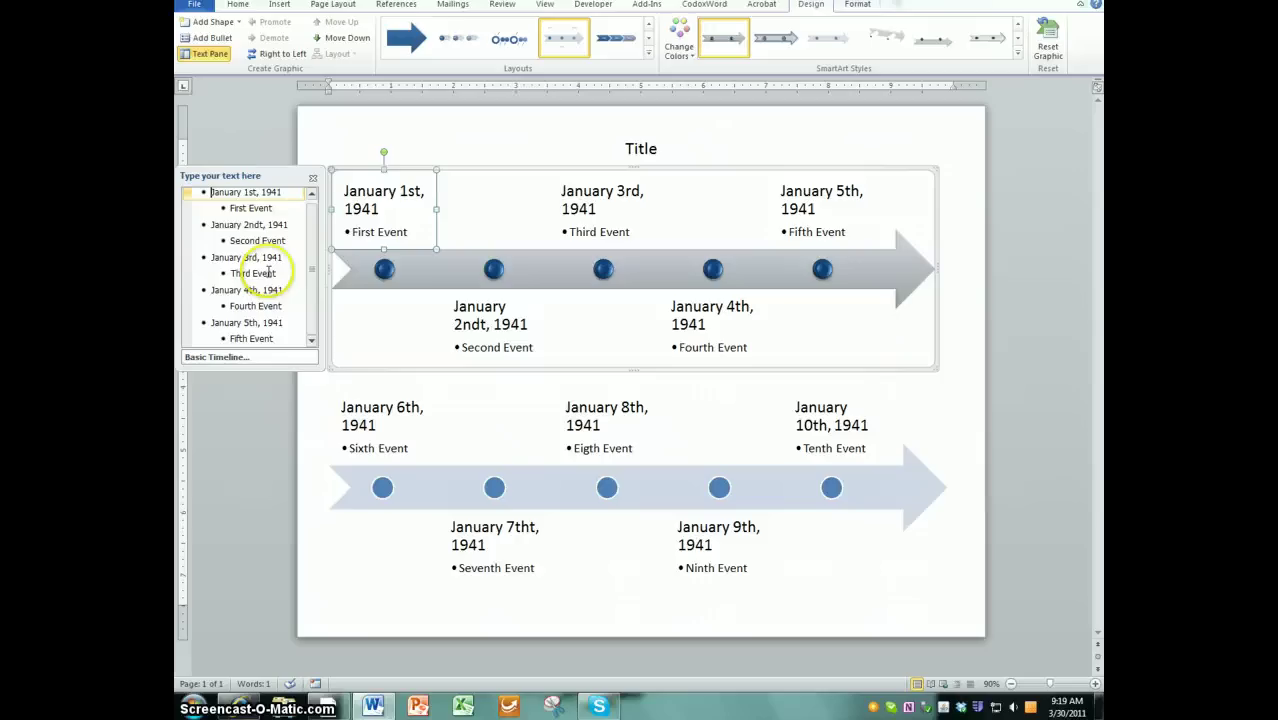
{"action": "left_click", "coordinate": [285, 338]}
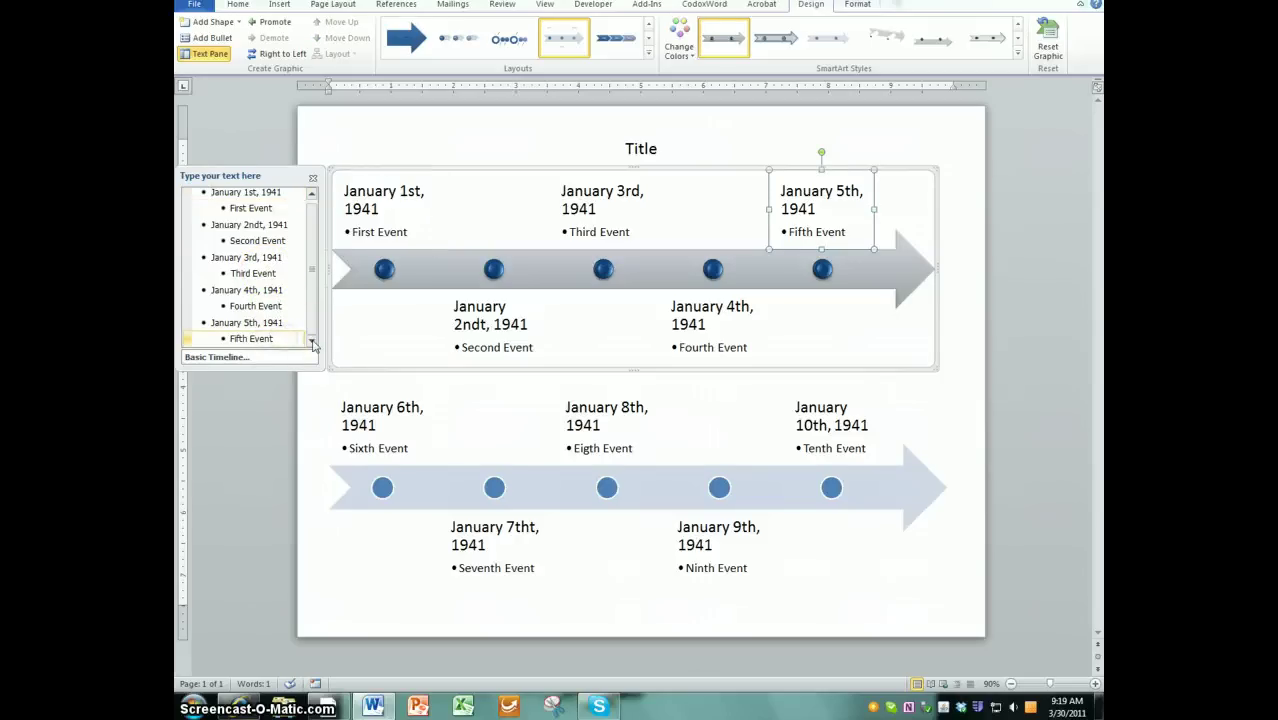
{"action": "key", "text": "Return"}
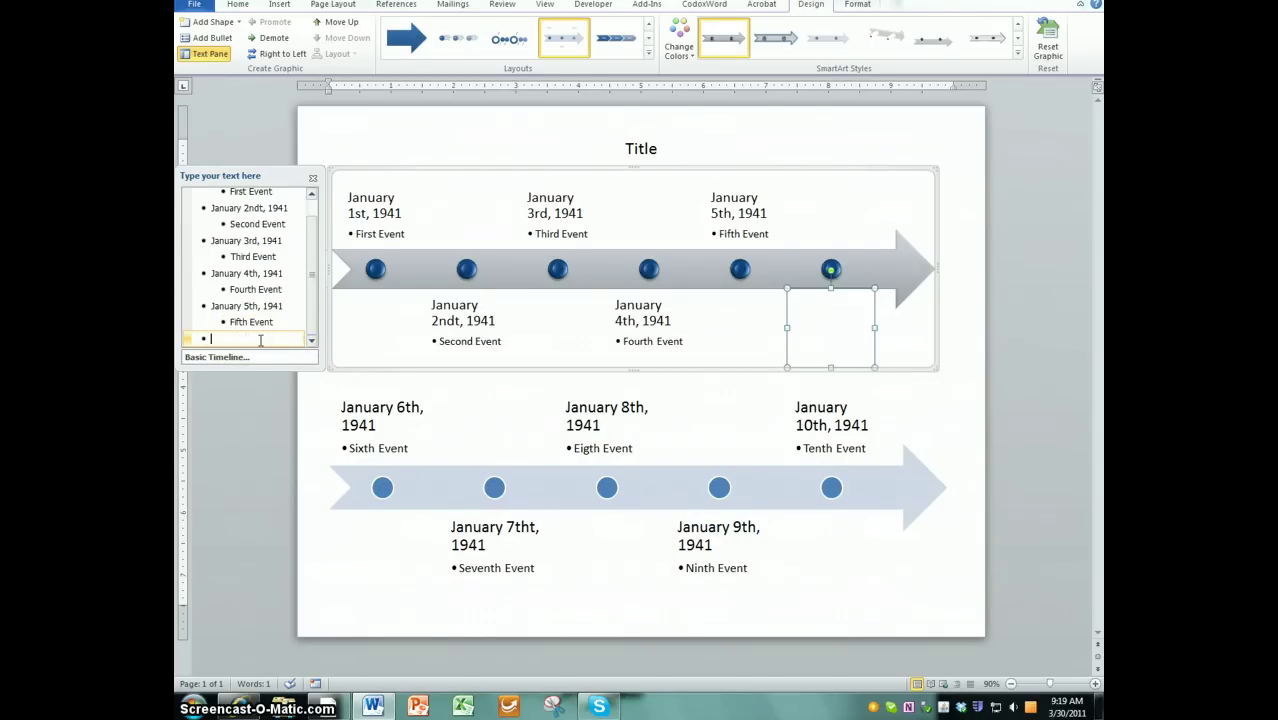
{"action": "key", "text": "BackSpace"}
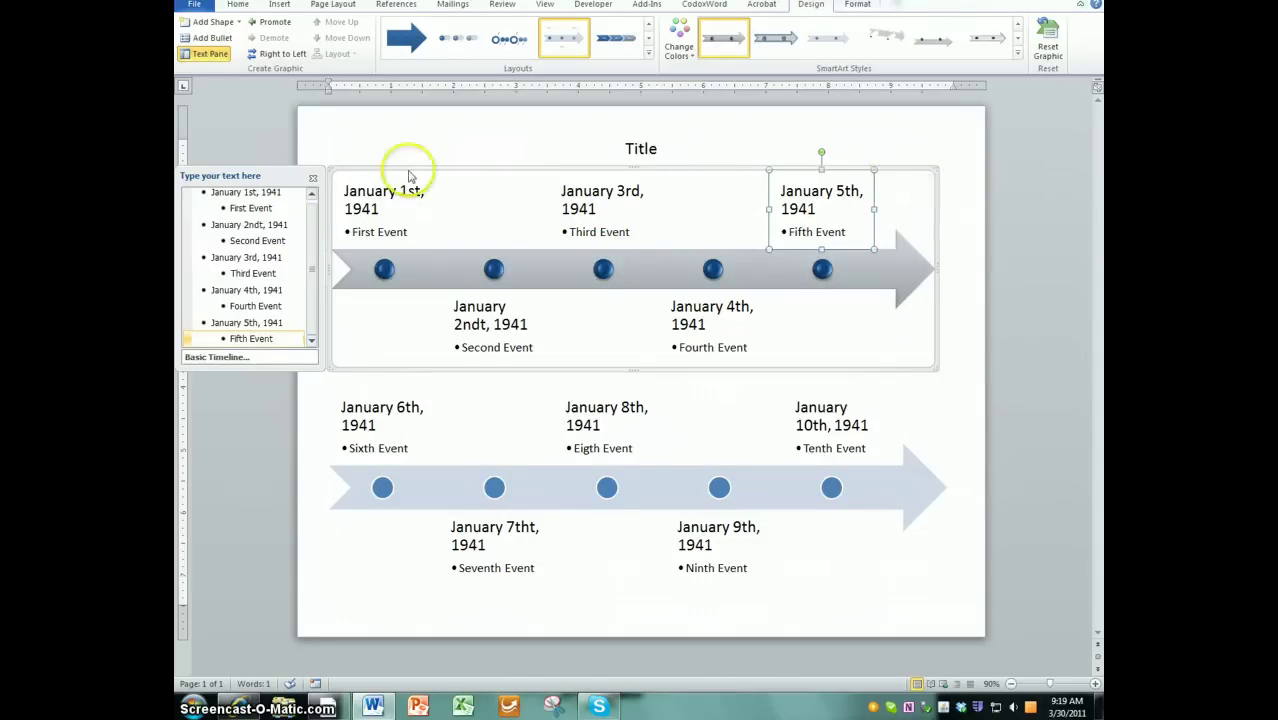
{"action": "left_click_drag", "start_coordinate": [314, 226], "coordinate": [312, 206]}
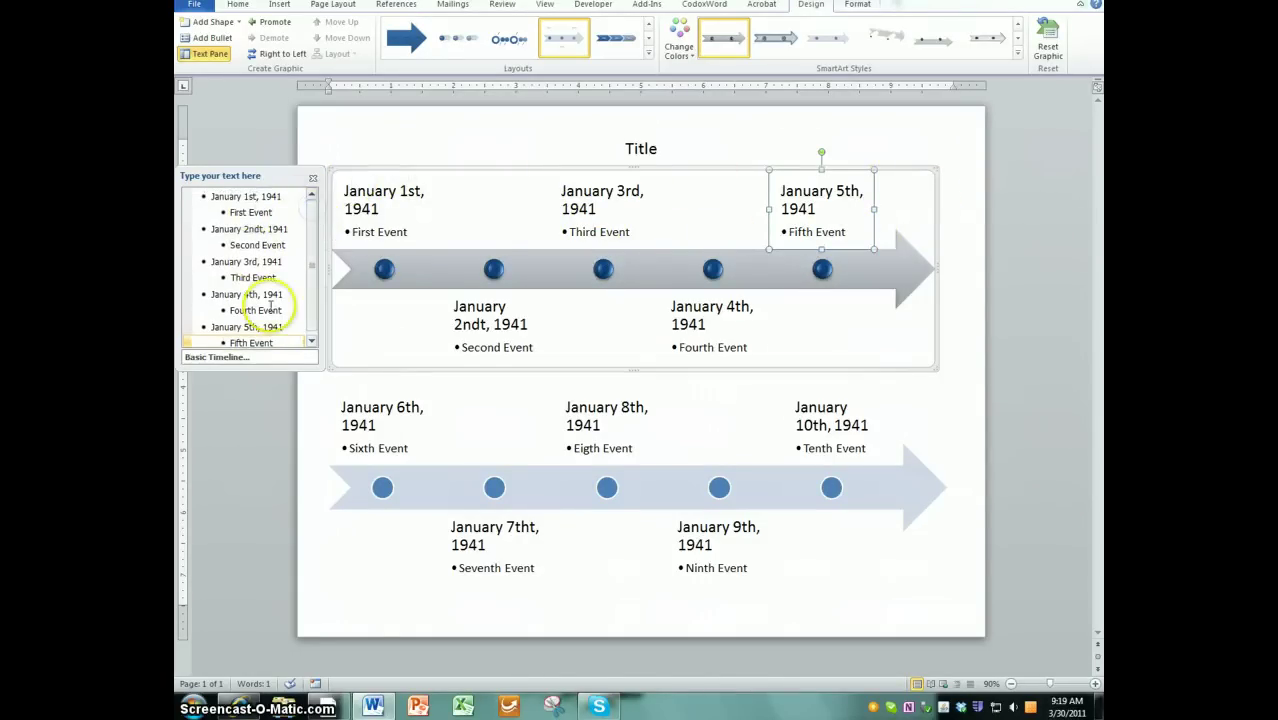
{"action": "left_click_drag", "start_coordinate": [313, 257], "coordinate": [308, 288]}
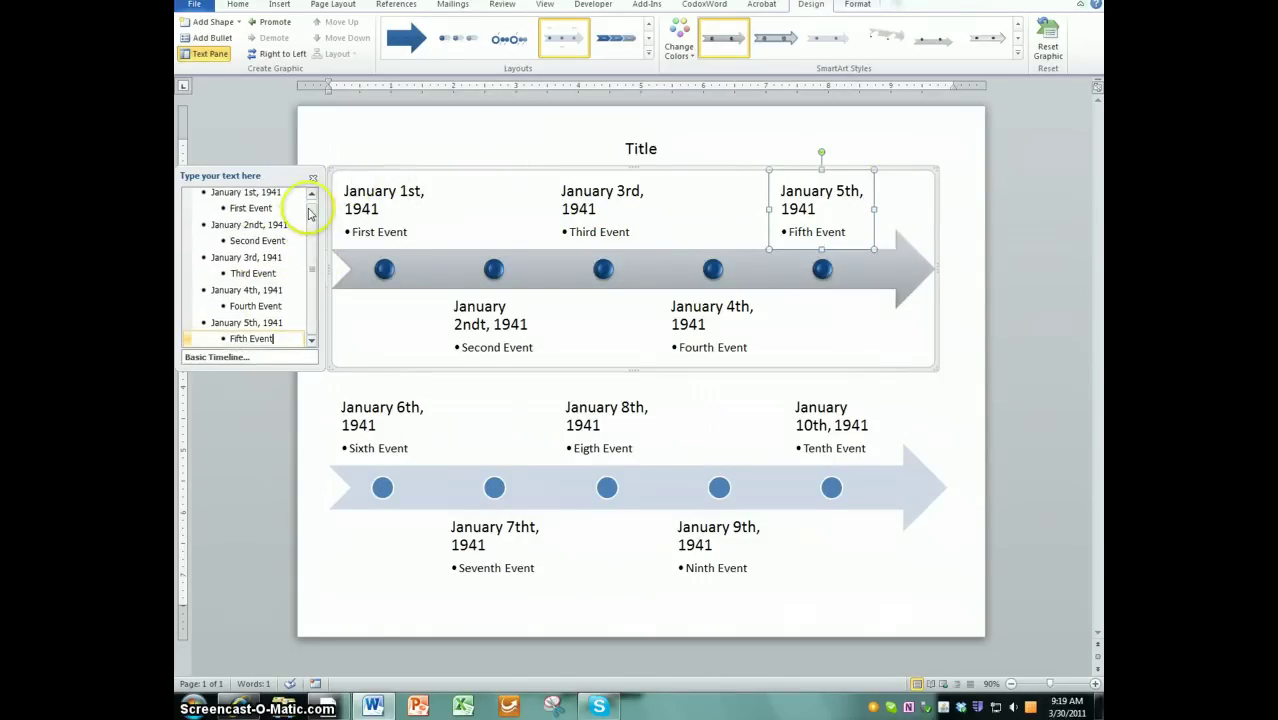
- Deselect both timelines and place the cursor in the Title heading
{"action": "left_click", "coordinate": [541, 423]}
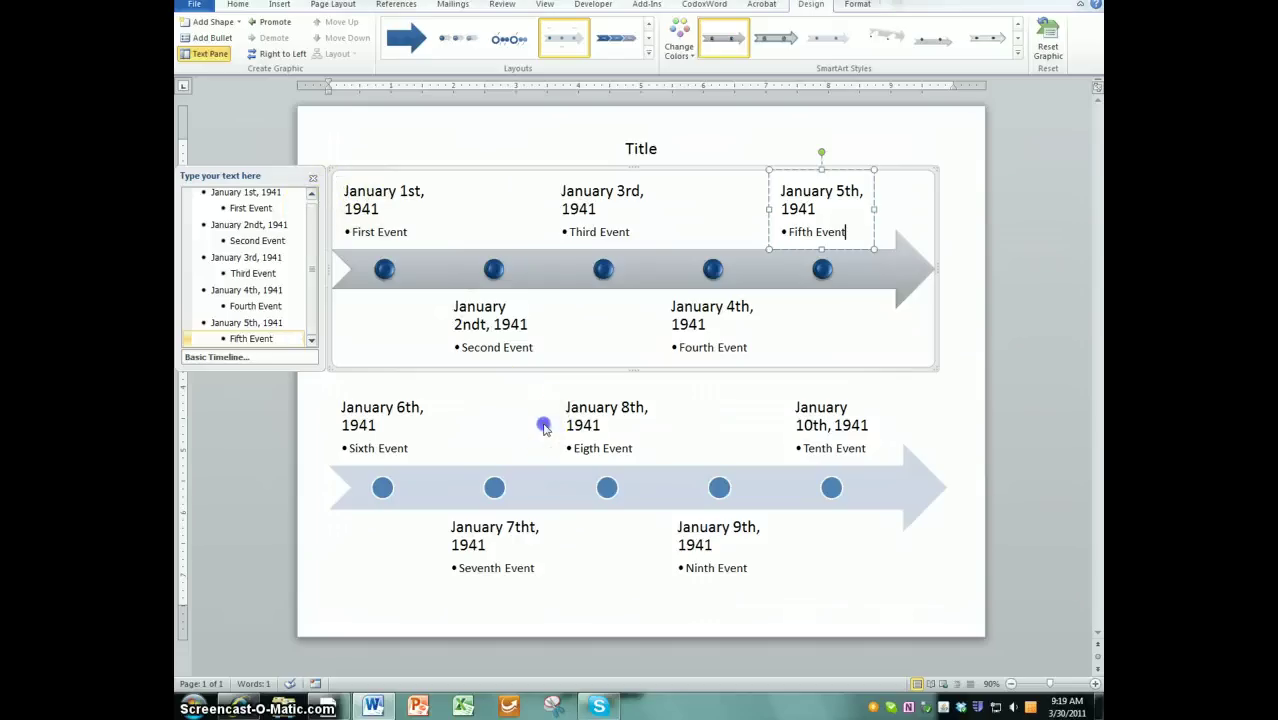
{"action": "left_click", "coordinate": [668, 404]}
{"action": "left_click", "coordinate": [708, 347]}
{"action": "left_click", "coordinate": [840, 340]}
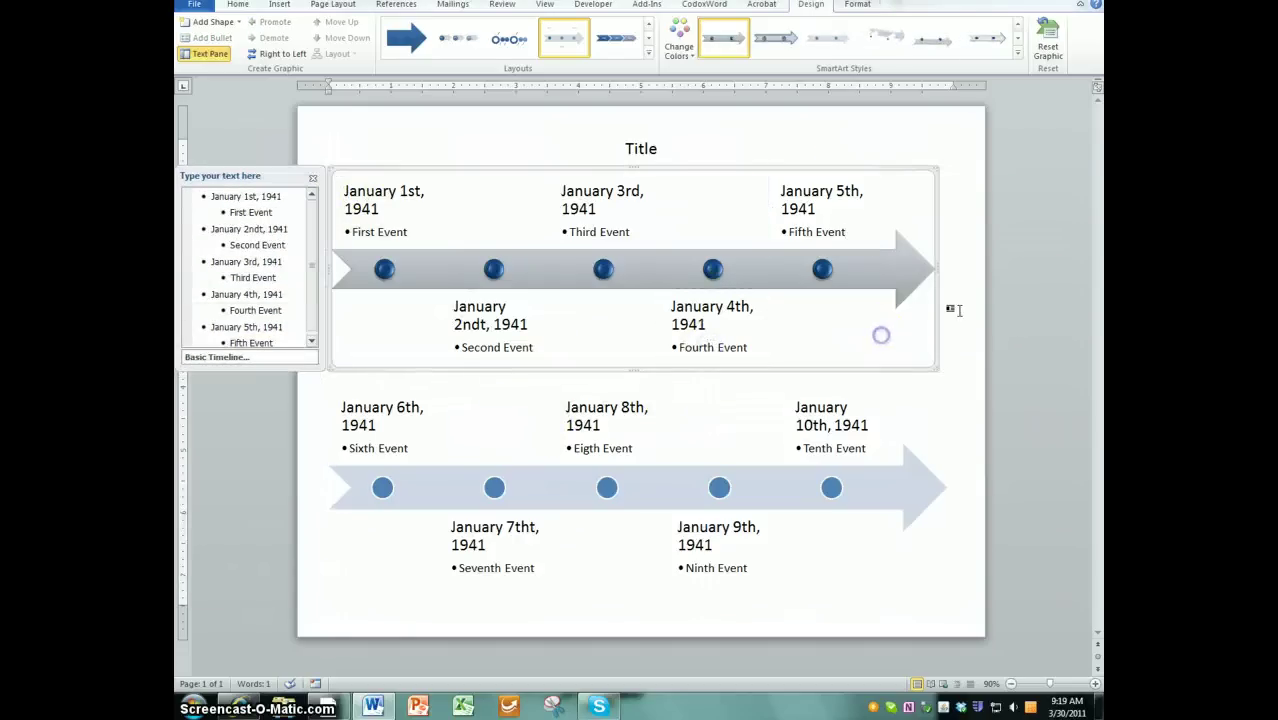
{"action": "left_click", "coordinate": [669, 150]}
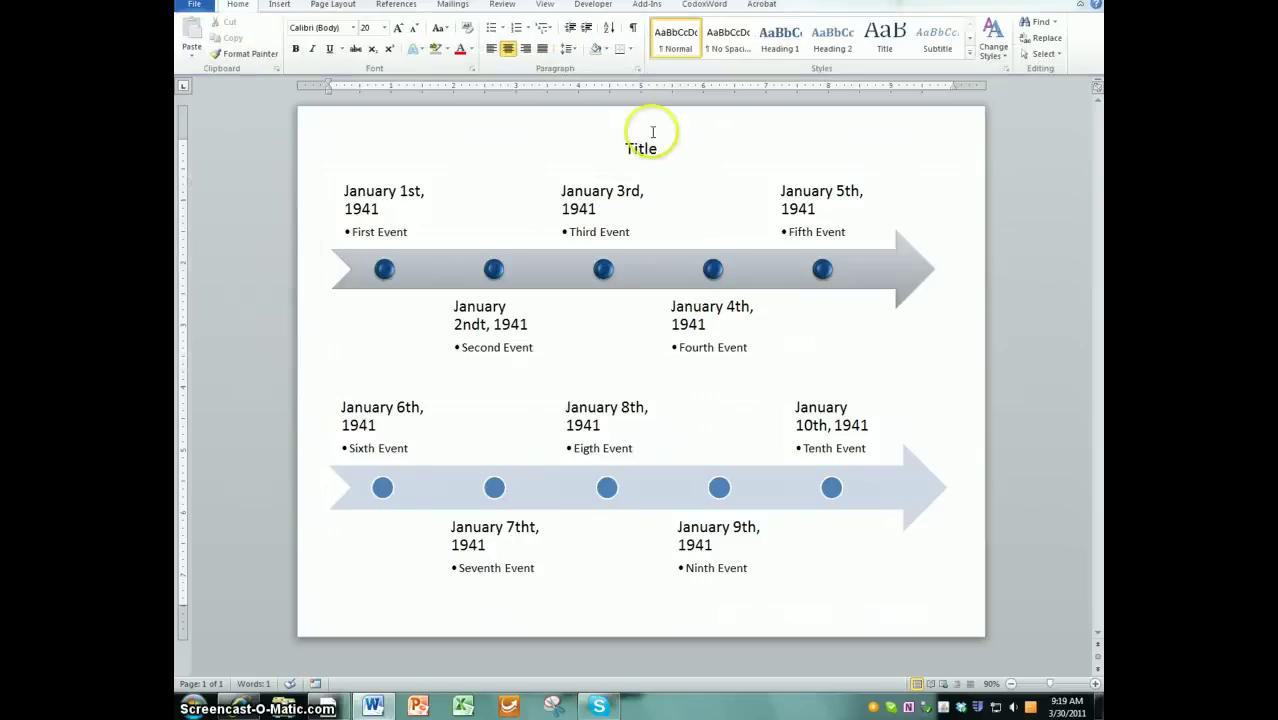
- Apply the Stencil font to the Title heading
{"action": "left_click", "coordinate": [673, 150]}
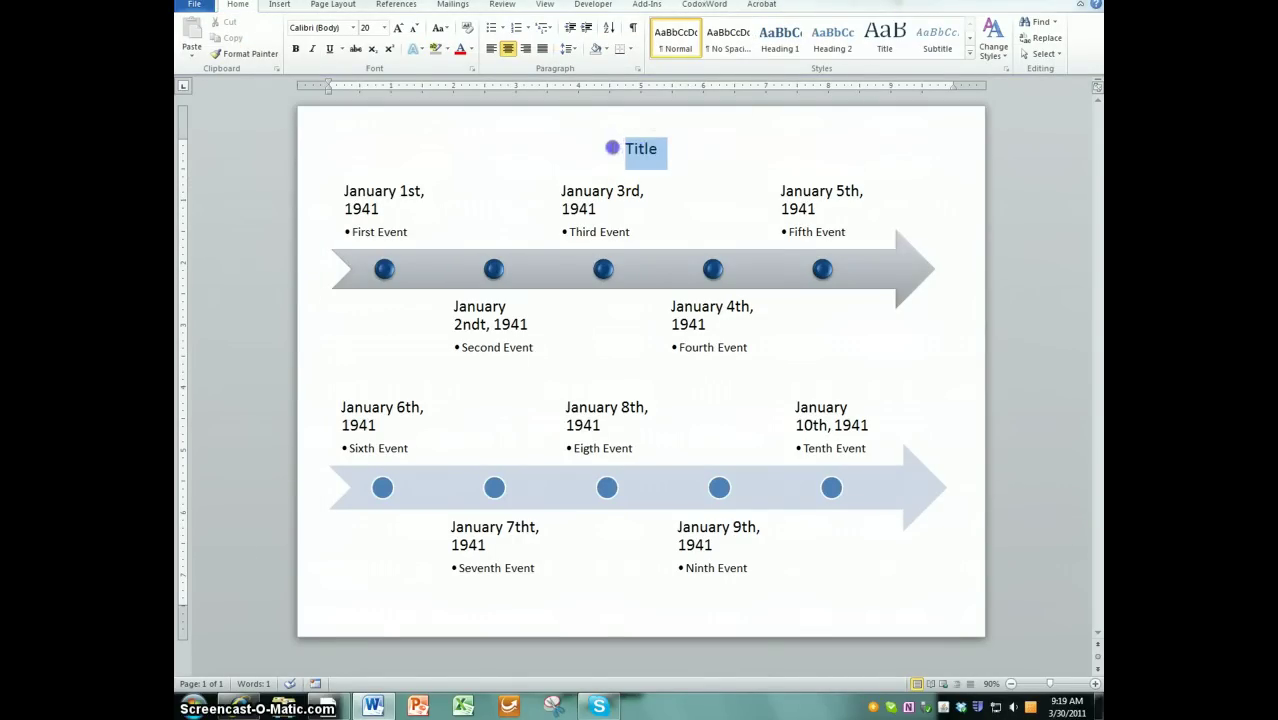
{"action": "left_click", "coordinate": [353, 28]}
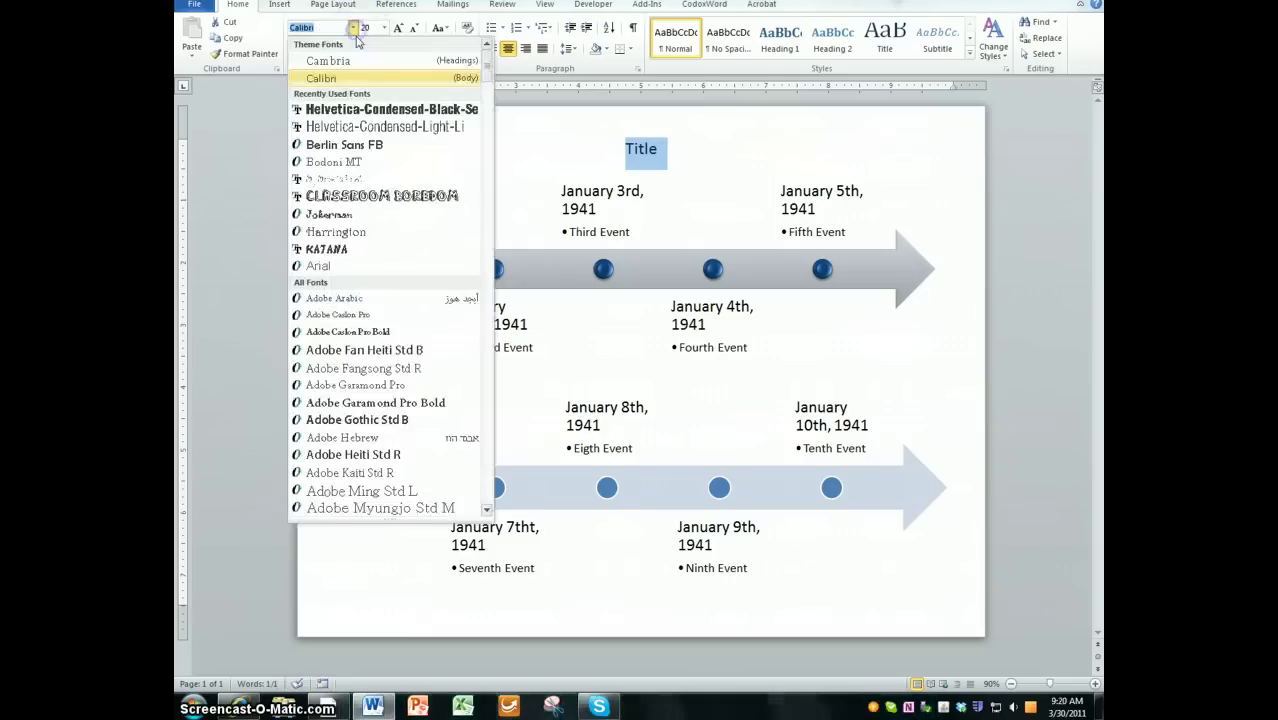
{"action": "left_click_drag", "start_coordinate": [486, 92], "coordinate": [495, 440]}
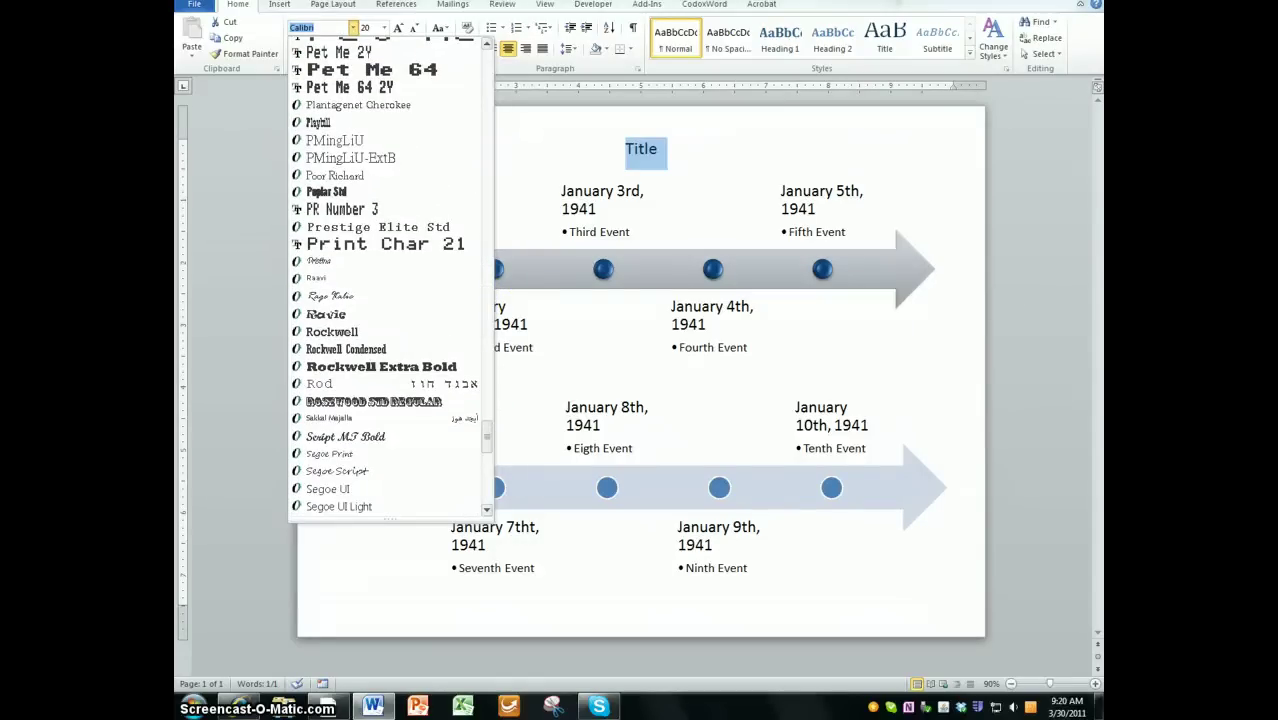
{"action": "left_click", "coordinate": [373, 401]}
{"action": "key", "text": "alt+p"}
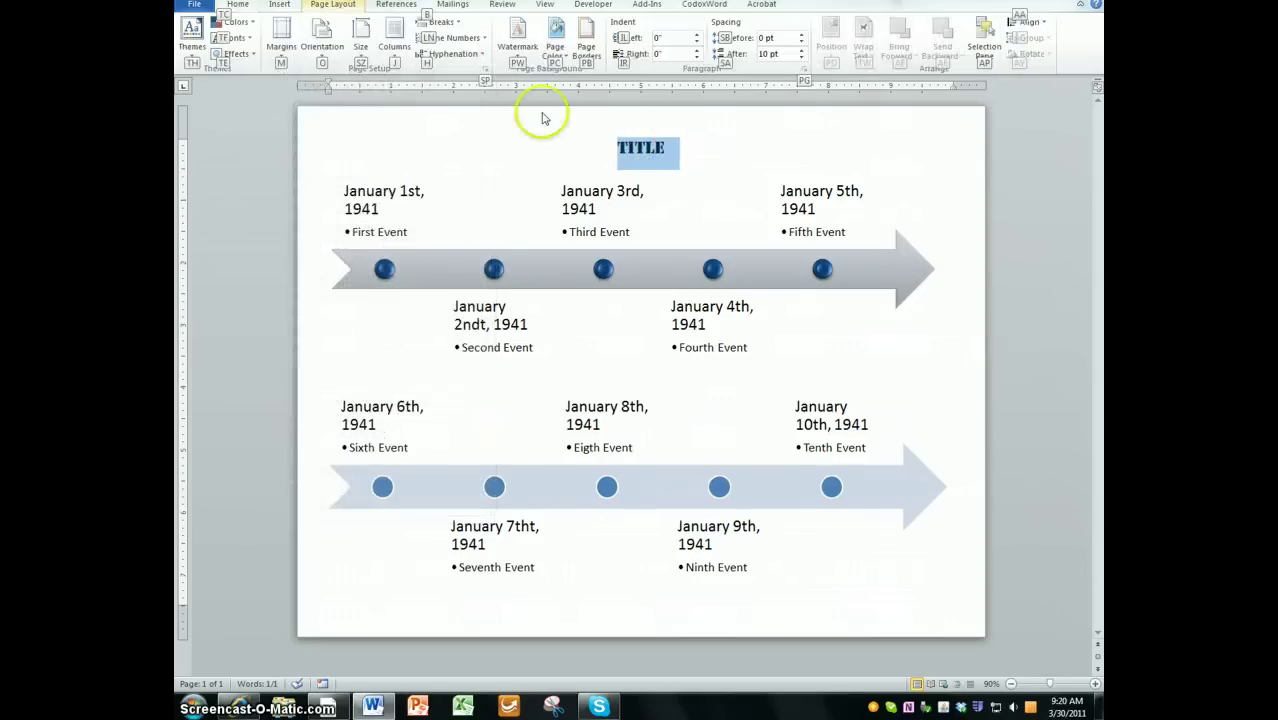
{"action": "left_click", "coordinate": [236, 6]}
{"action": "left_click", "coordinate": [636, 158]}
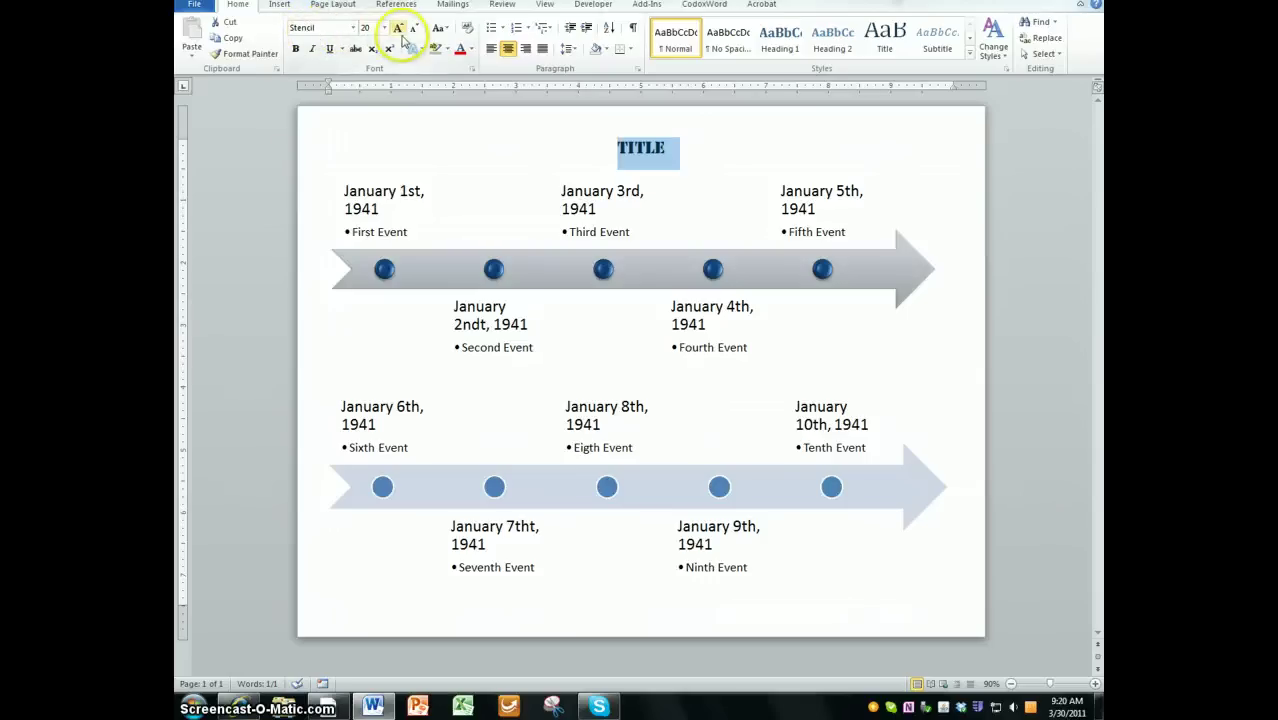
- Replace the heading with 'WW II' and size it to 36 pt
{"action": "type", "text": "WW II"}
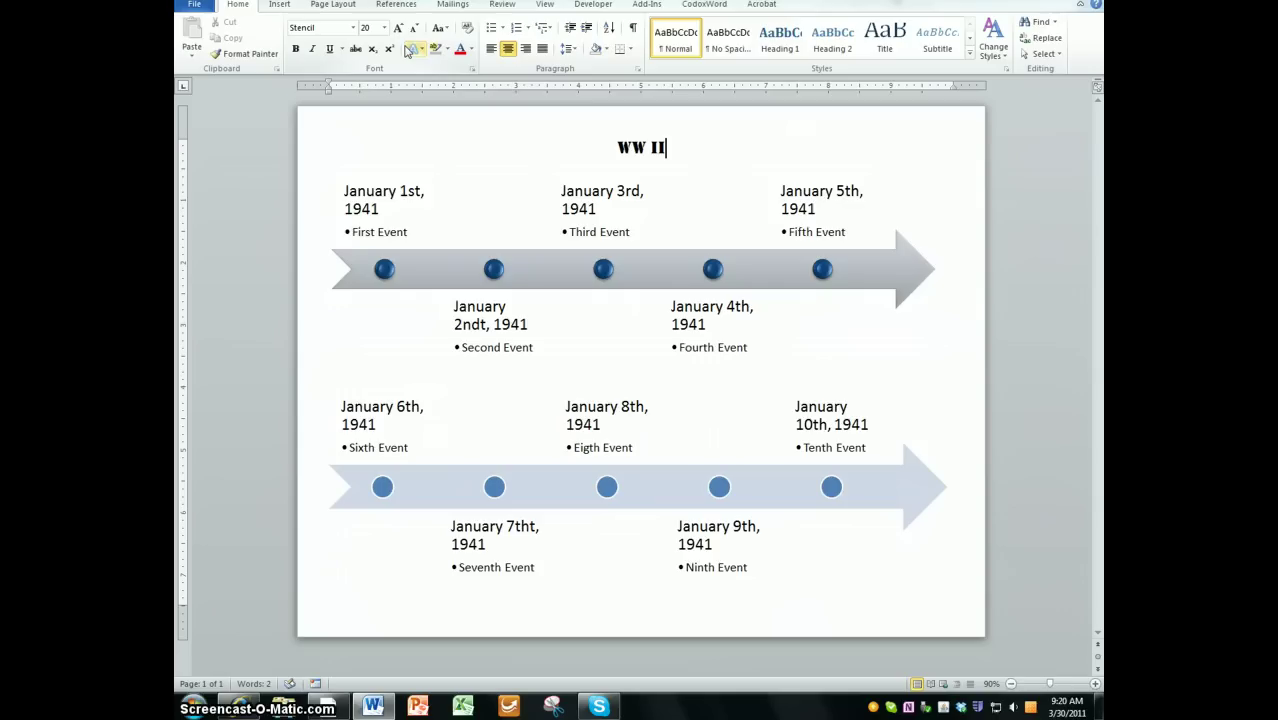
{"action": "left_click_drag", "start_coordinate": [598, 138], "coordinate": [699, 154]}
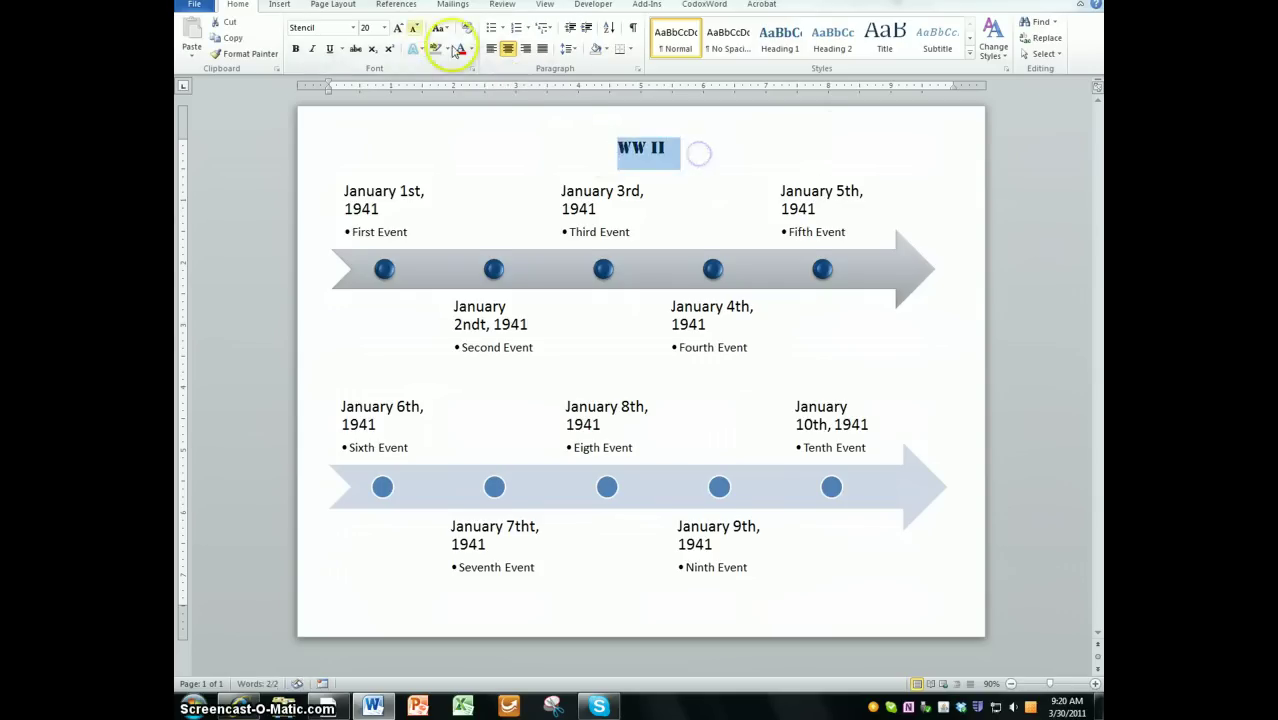
{"action": "left_click", "coordinate": [398, 27]}
{"action": "left_click", "coordinate": [398, 27]}
{"action": "left_click", "coordinate": [398, 27]}
{"action": "left_click", "coordinate": [398, 27]}
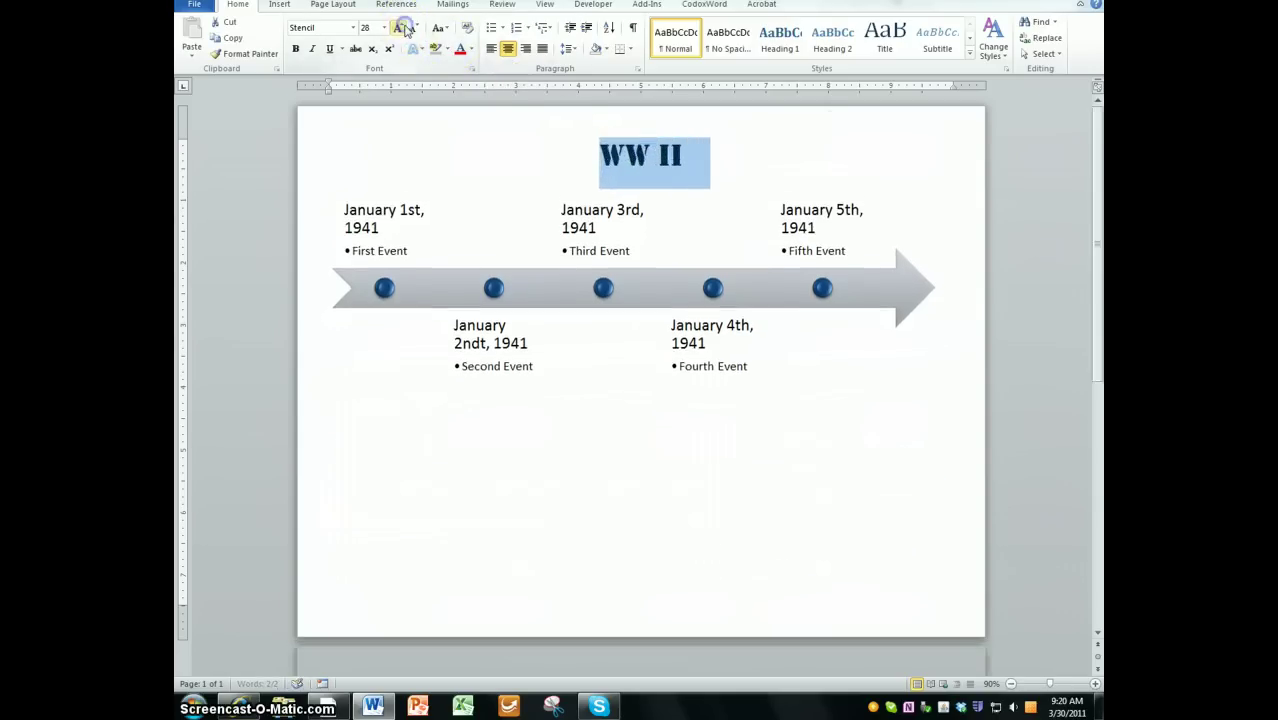
{"action": "left_click", "coordinate": [399, 27]}
{"action": "left_click", "coordinate": [399, 27]}
{"action": "left_click", "coordinate": [415, 28]}
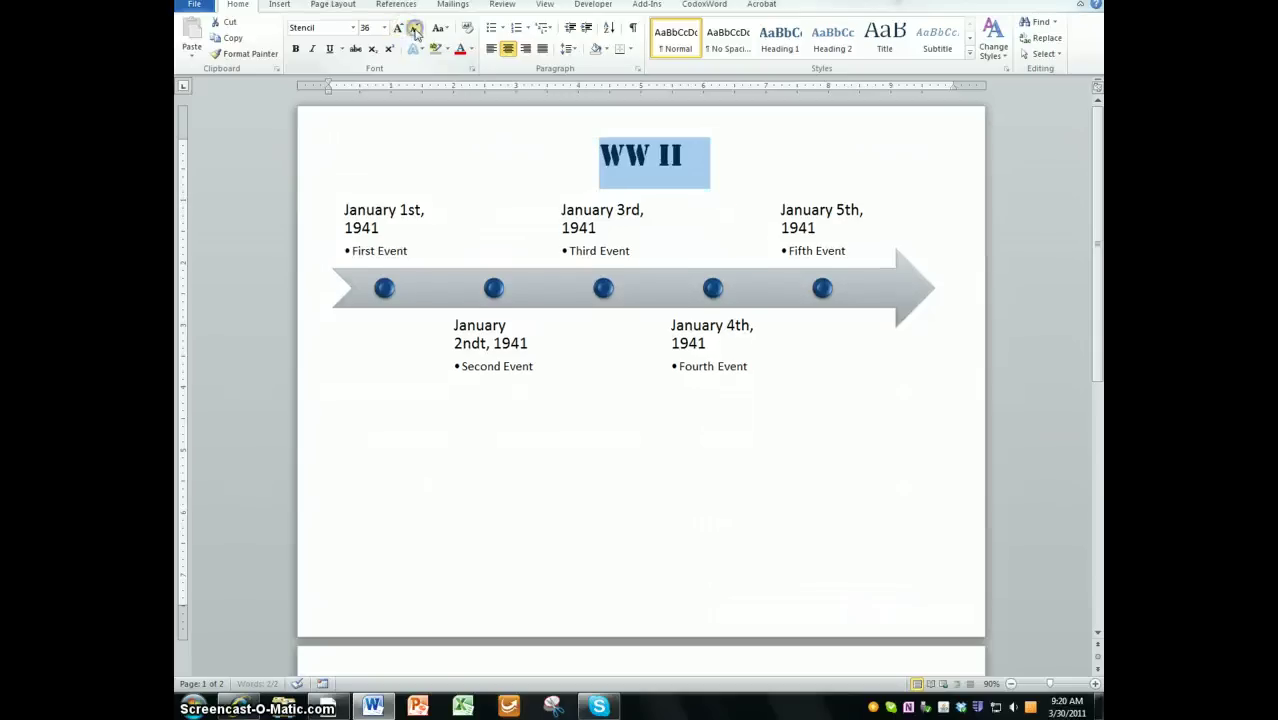
- Reduce the heights of the upper and lower timelines so both fit on page one
{"action": "scroll", "coordinate": [720, 332], "scroll_direction": "down", "scroll_amount": 5}
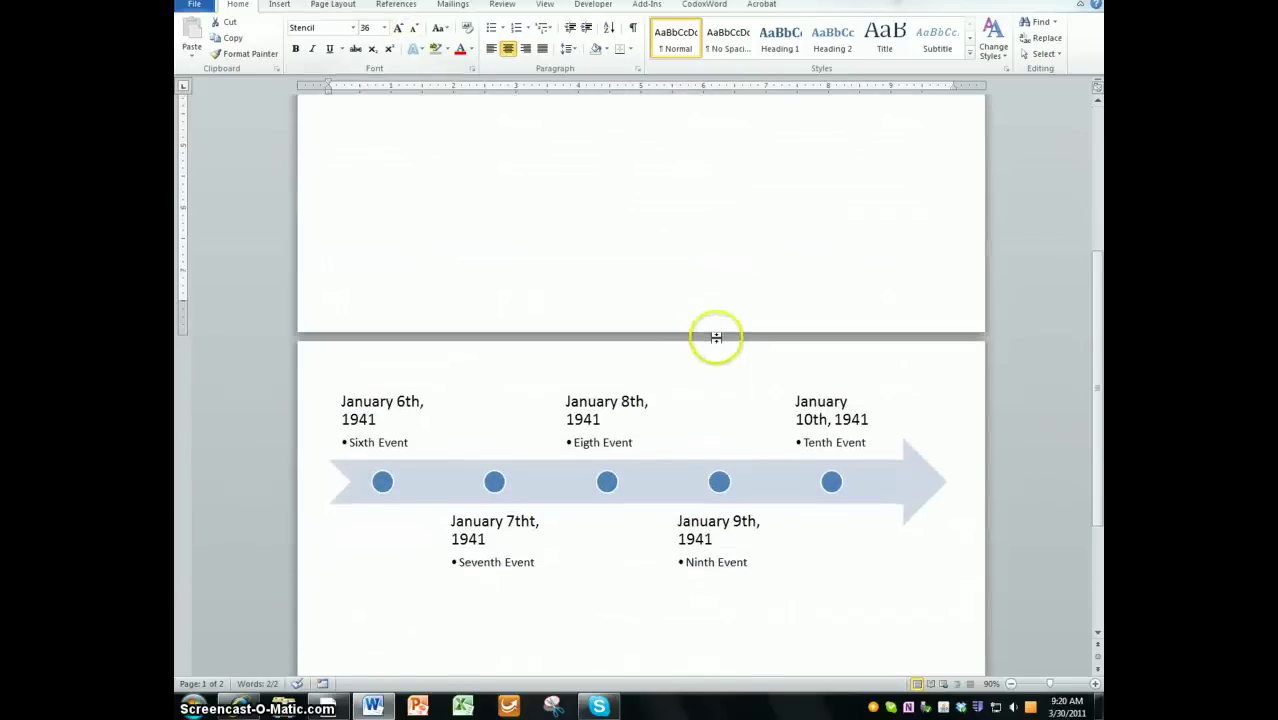
{"action": "left_click", "coordinate": [667, 414]}
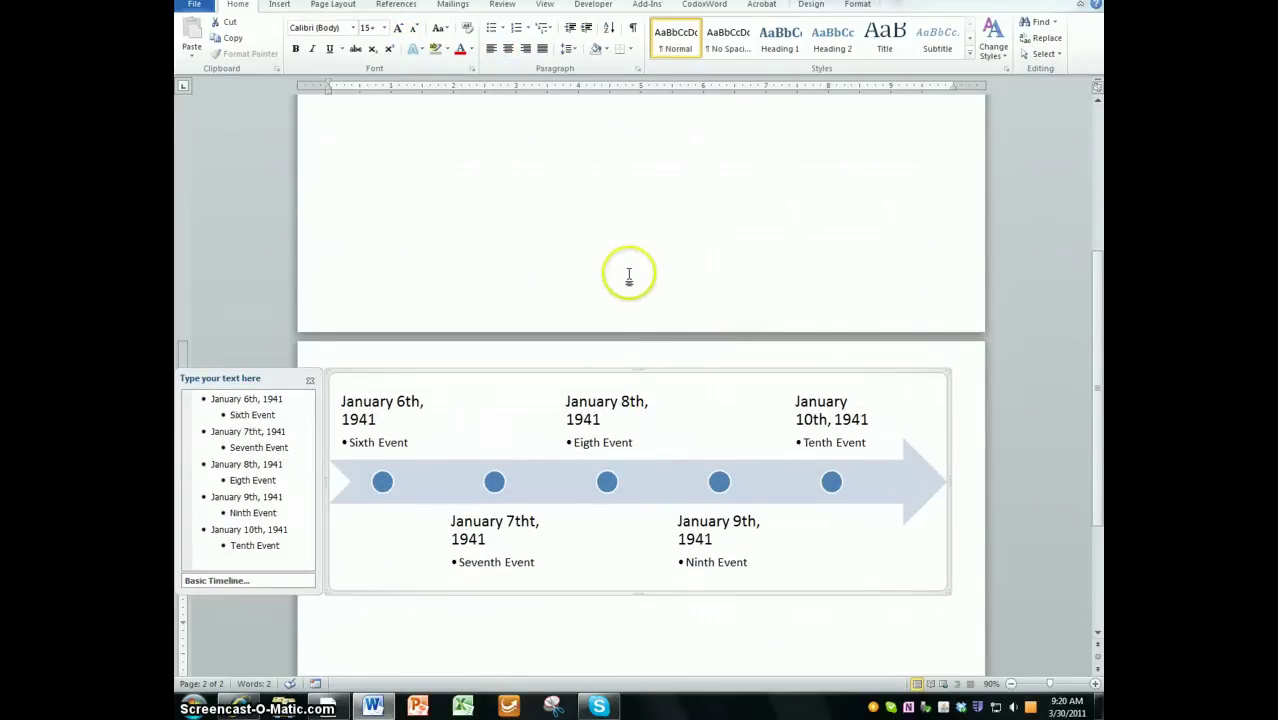
{"action": "scroll", "coordinate": [632, 270], "scroll_direction": "up", "scroll_amount": 5}
{"action": "left_click", "coordinate": [632, 271]}
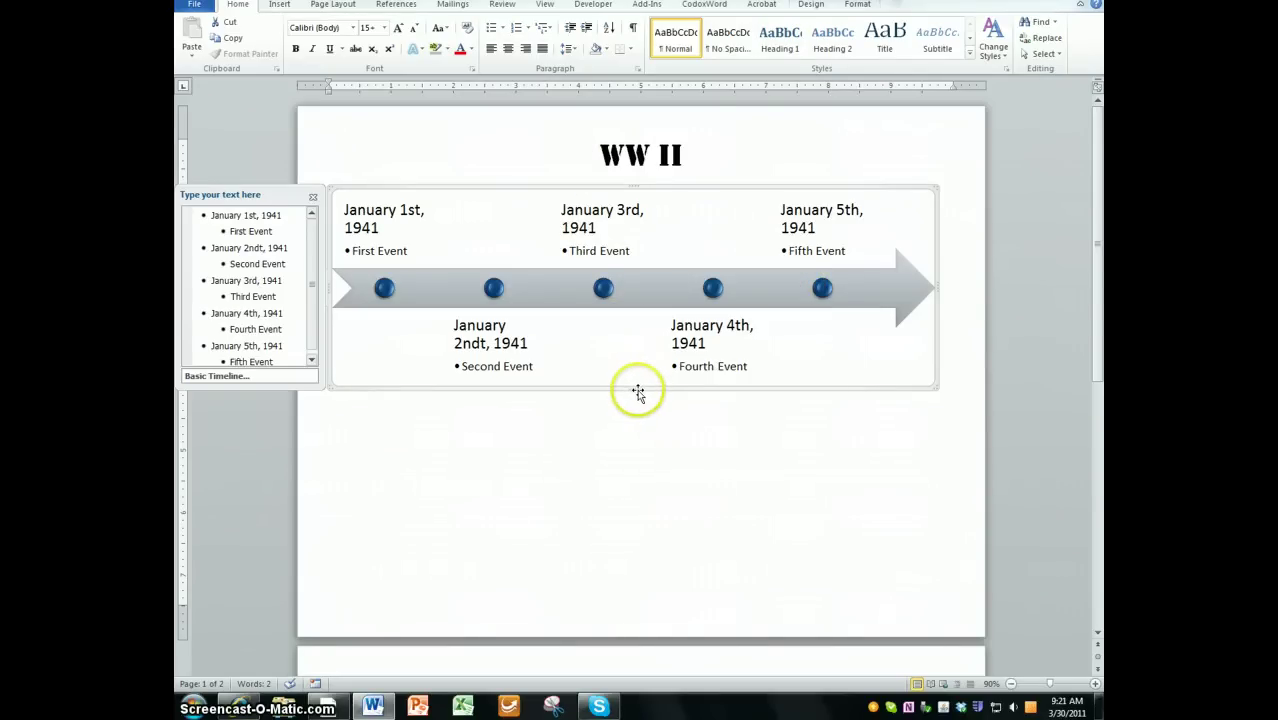
{"action": "left_click_drag", "start_coordinate": [637, 388], "coordinate": [637, 369]}
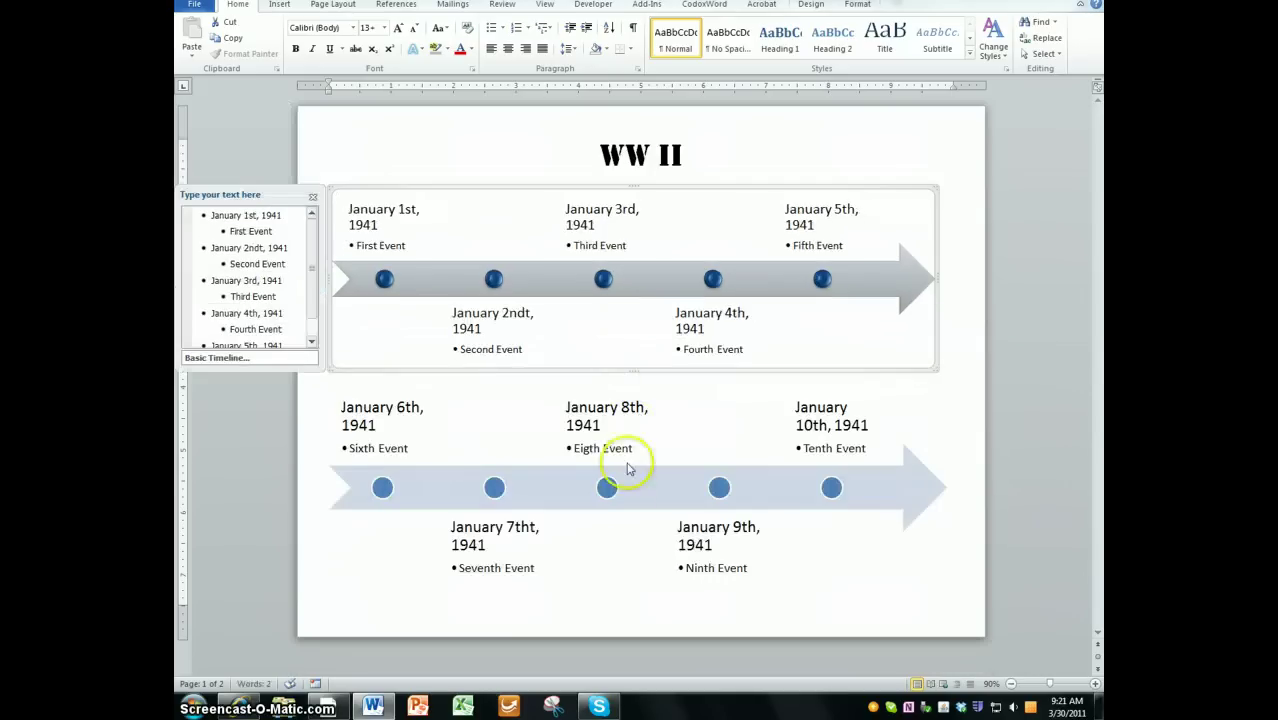
{"action": "left_click", "coordinate": [638, 567]}
{"action": "left_click_drag", "start_coordinate": [640, 598], "coordinate": [639, 583]}
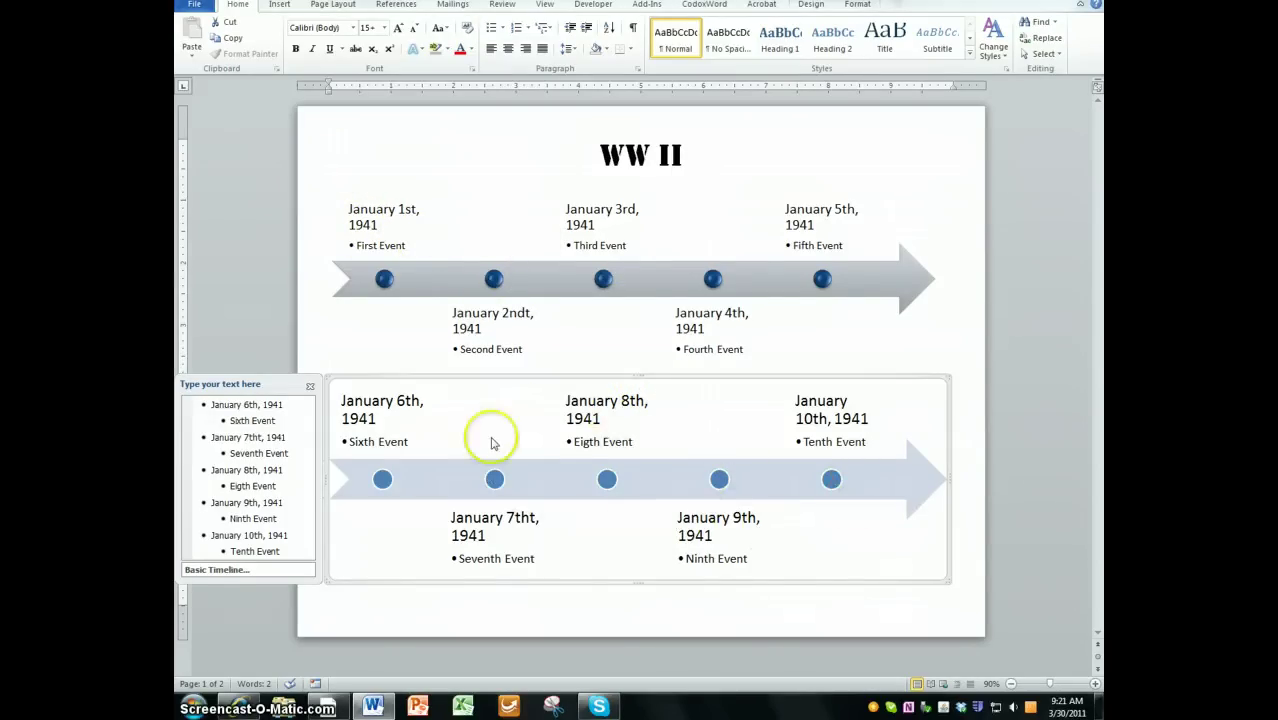
- Set the 'January 1st, 1941' date in the upper timeline to font size 18
{"action": "left_click", "coordinate": [379, 214]}
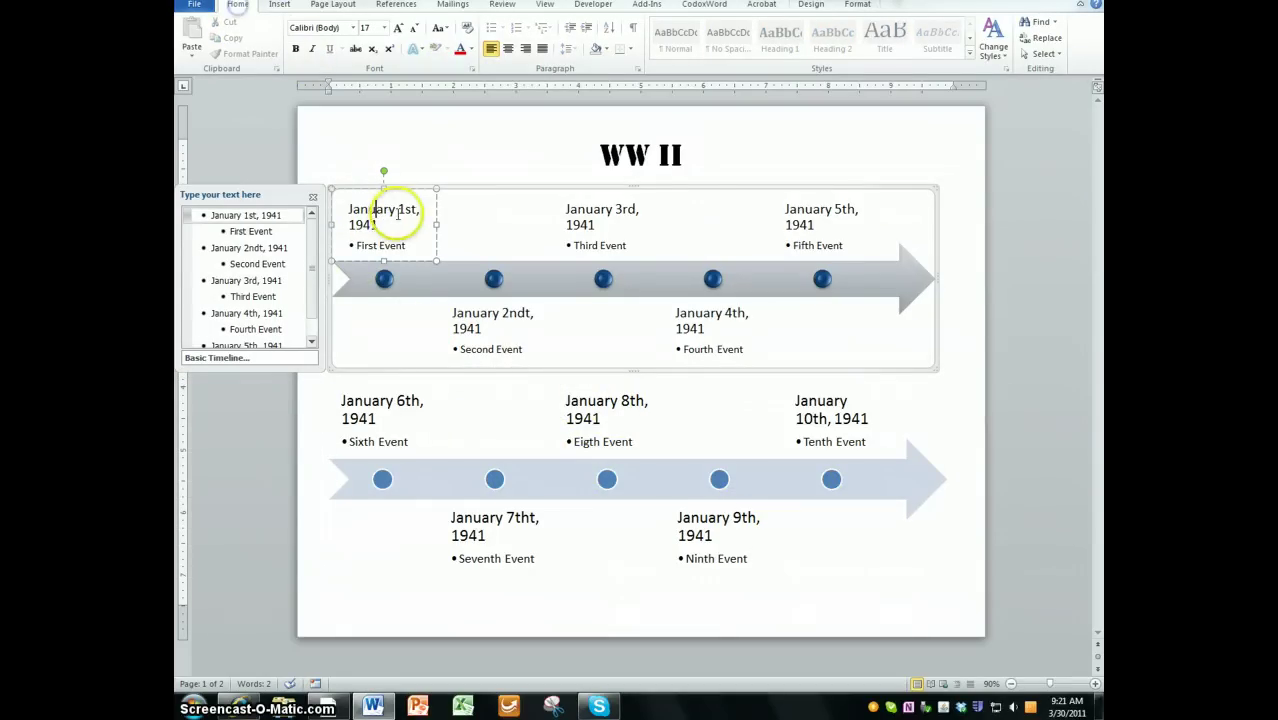
{"action": "left_click_drag", "start_coordinate": [349, 210], "coordinate": [378, 226]}
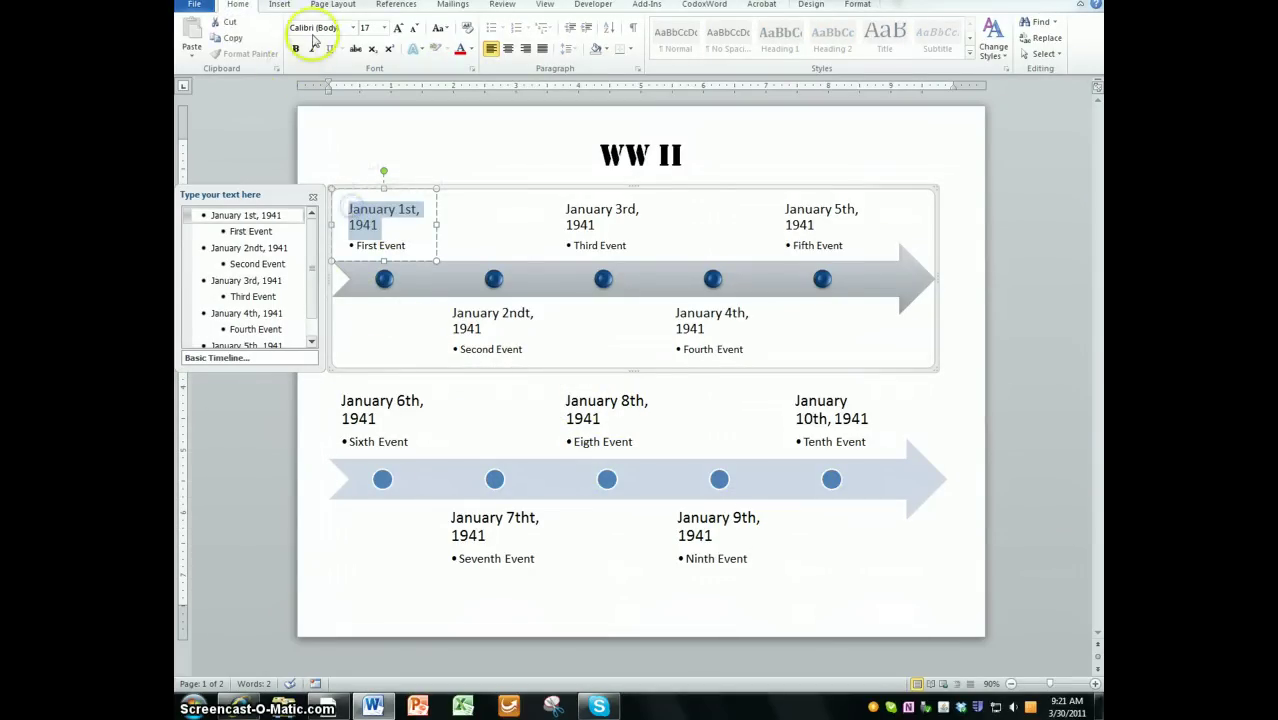
{"action": "left_click", "coordinate": [384, 28]}
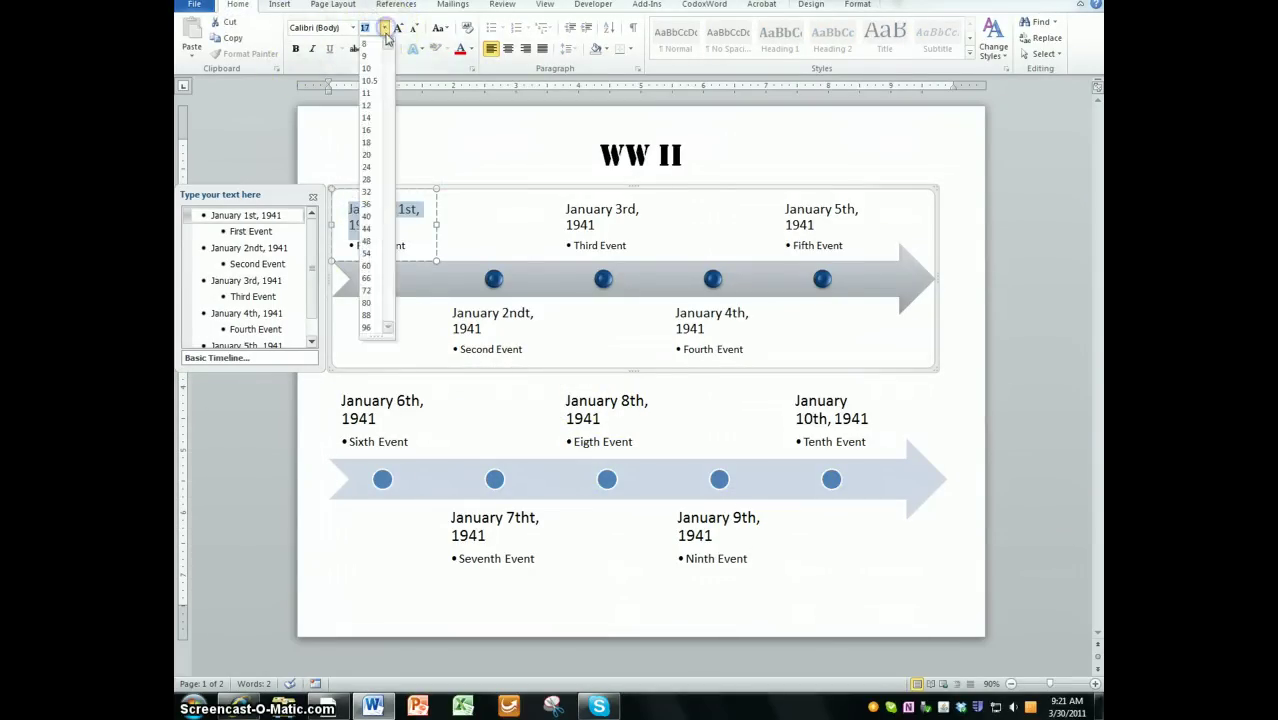
{"action": "left_click", "coordinate": [368, 142]}
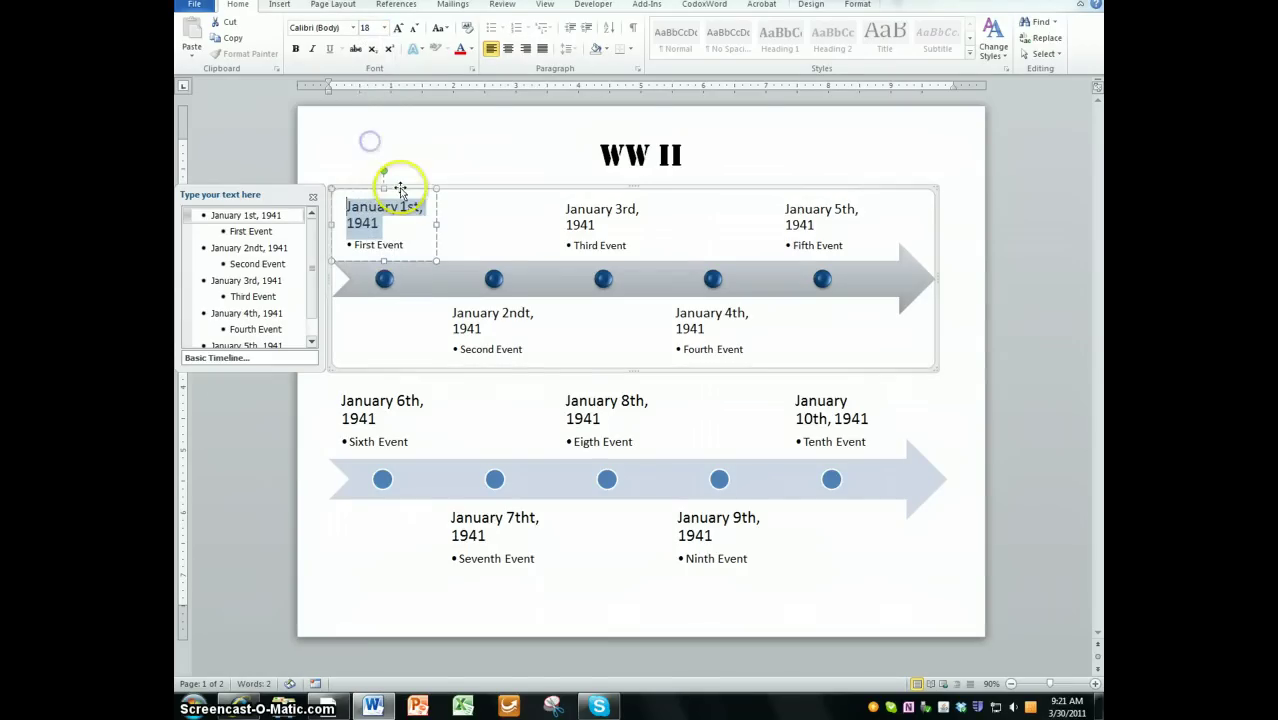
{"action": "left_click", "coordinate": [376, 246]}
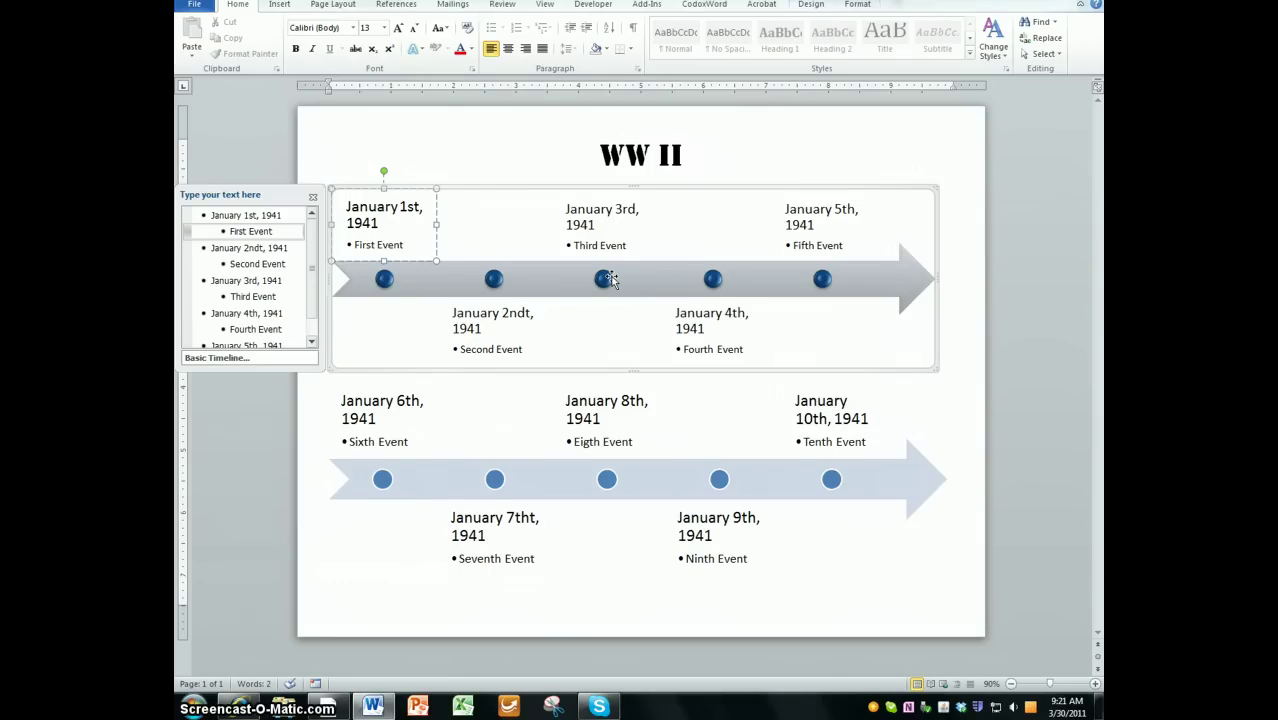
- Apply a flat SmartArt style to the upper timeline from the styles gallery
{"action": "left_click", "coordinate": [553, 198]}
{"action": "left_click", "coordinate": [477, 190]}
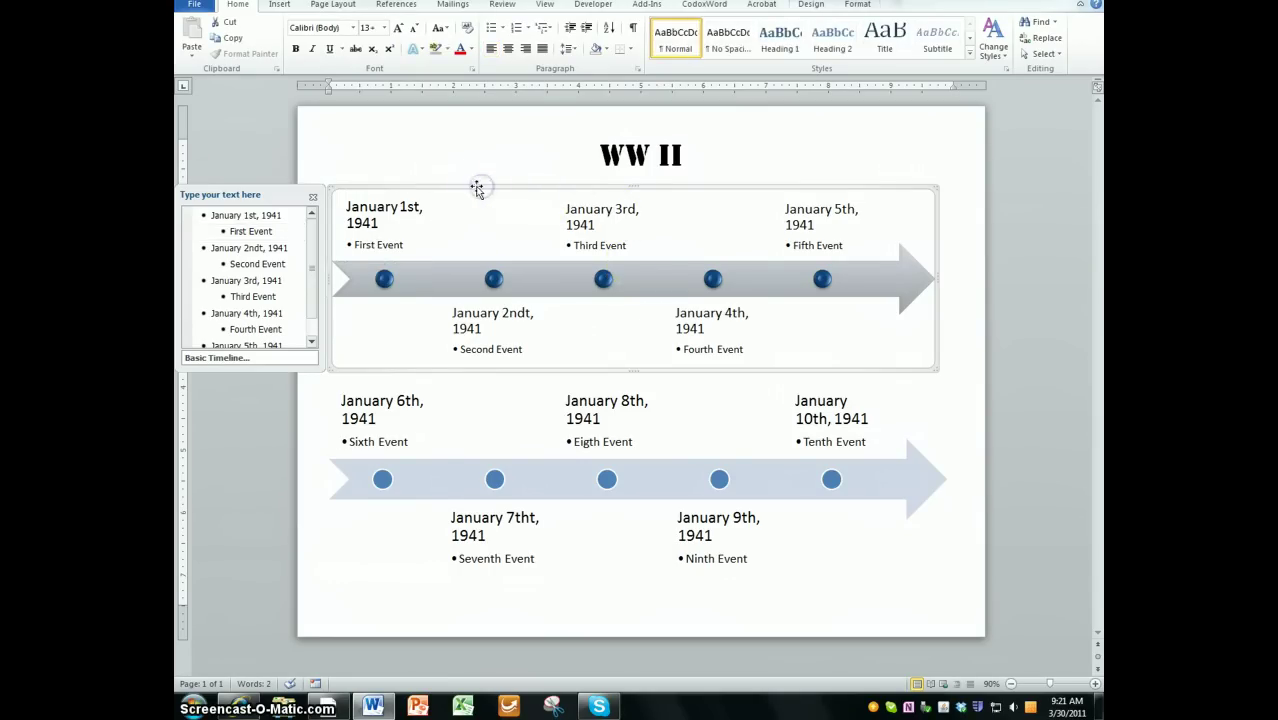
{"action": "left_click", "coordinate": [811, 5]}
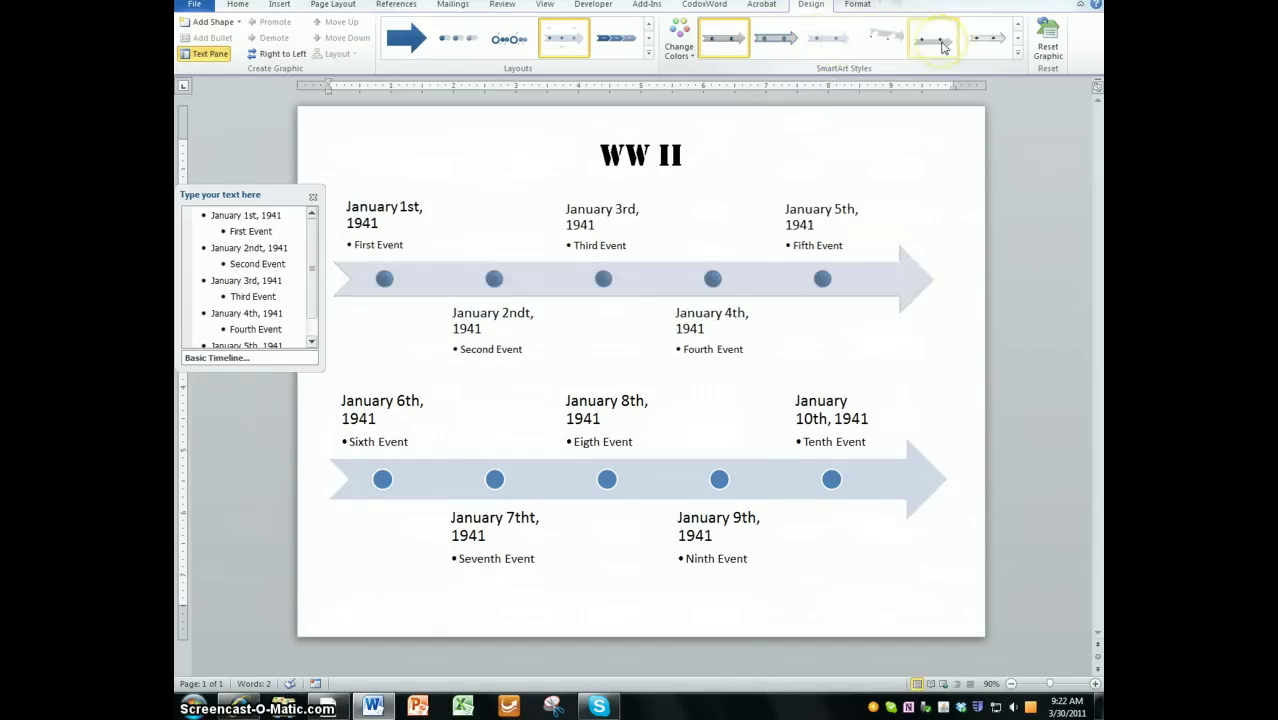
{"action": "left_click", "coordinate": [1018, 53]}
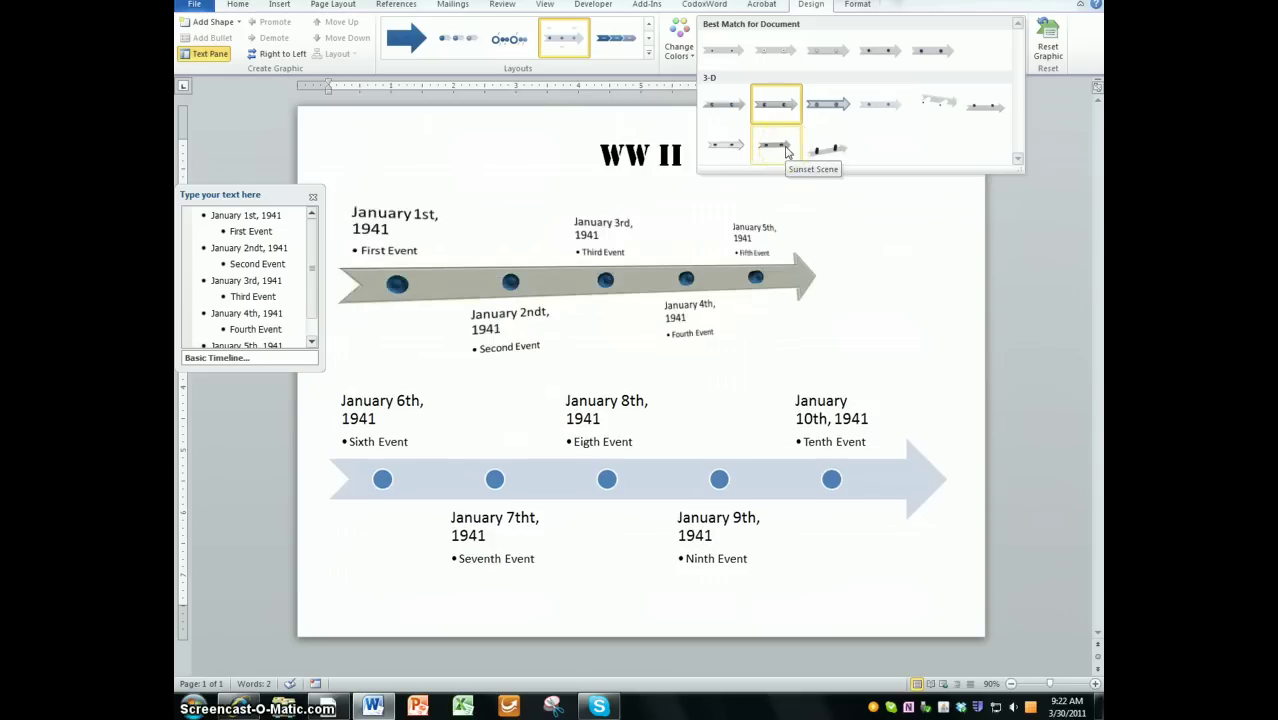
{"action": "left_click", "coordinate": [716, 147]}
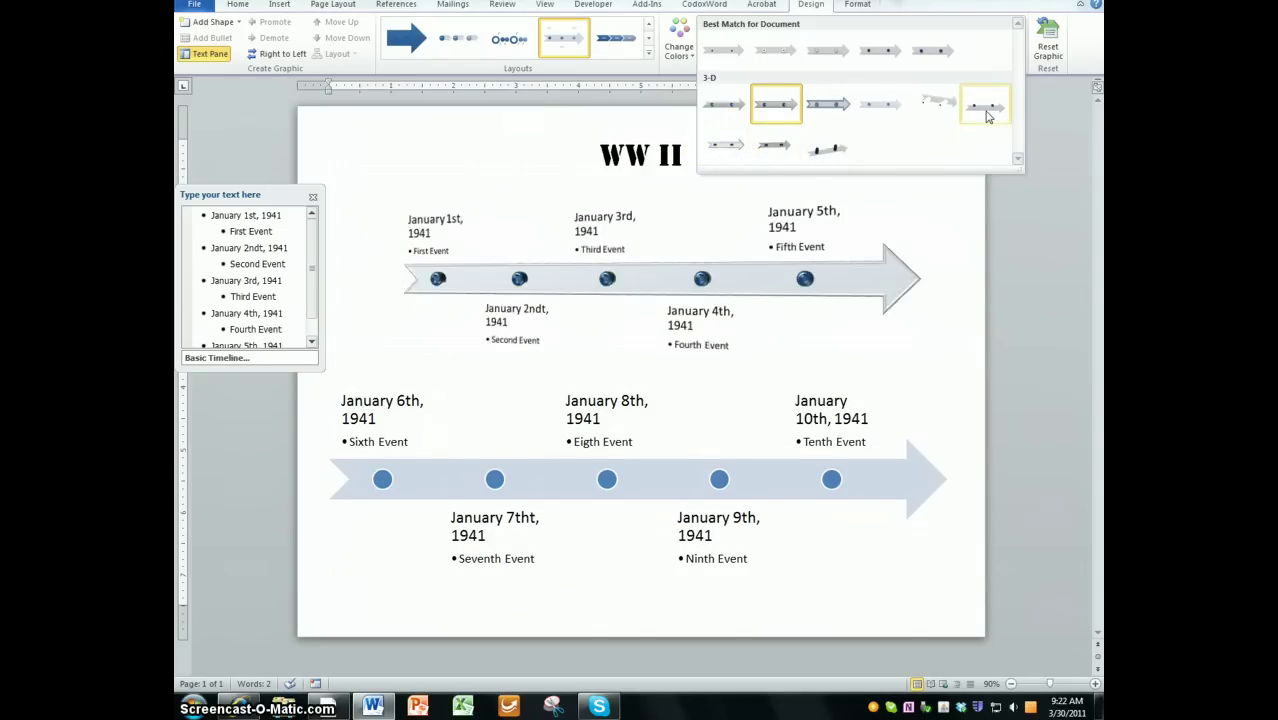
{"action": "left_click", "coordinate": [724, 103]}
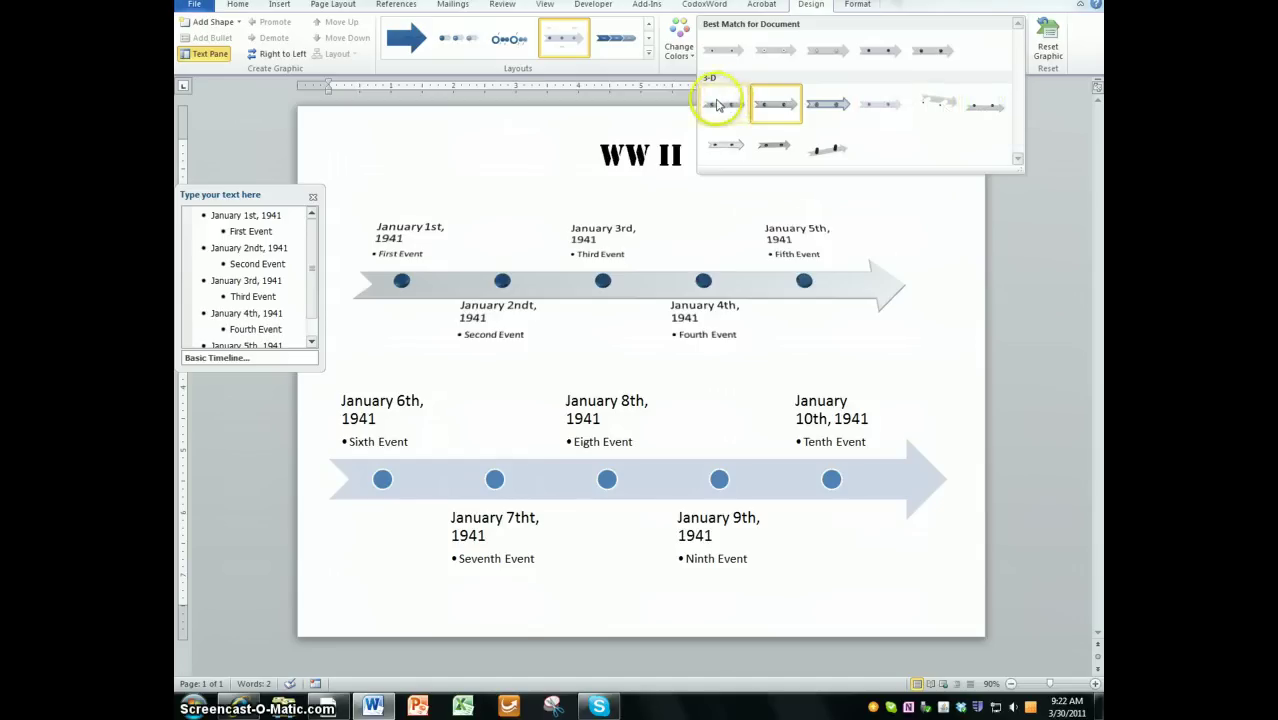
- Give the lower timeline a new SmartArt style, trying Moderate Effect and neighbouring styles
{"action": "left_click", "coordinate": [698, 443]}
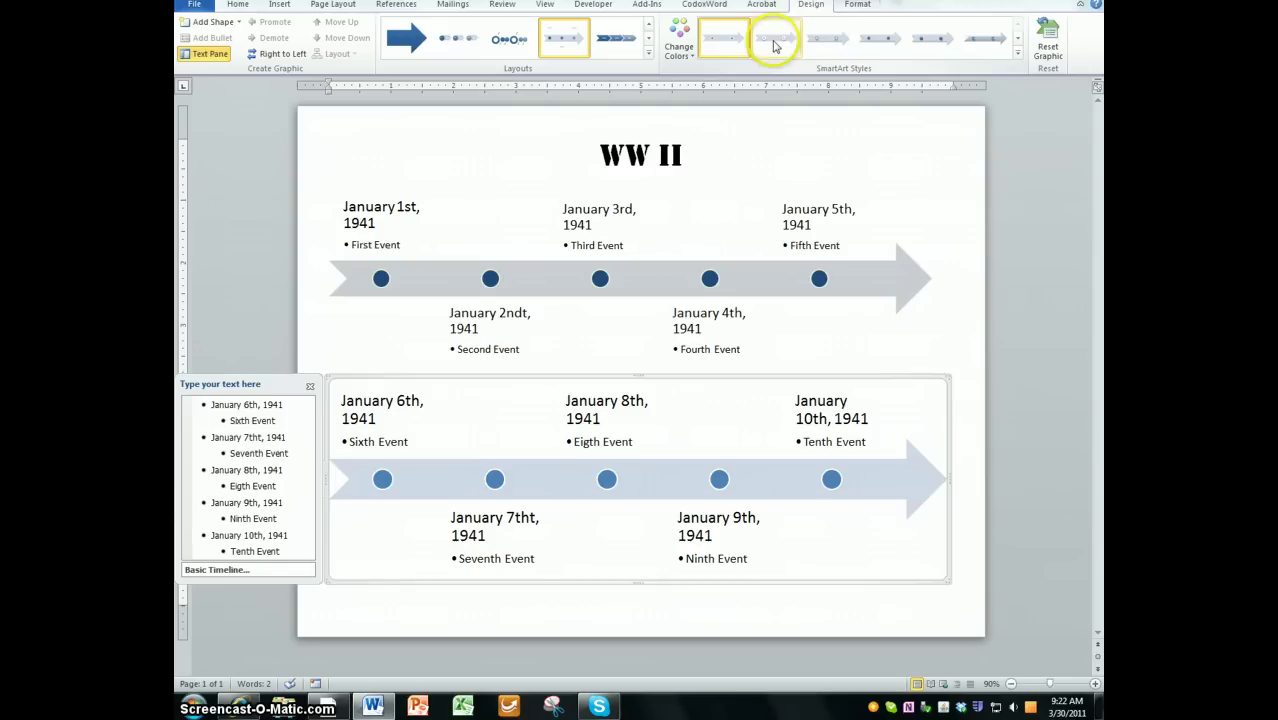
{"action": "left_click", "coordinate": [930, 40]}
{"action": "left_click", "coordinate": [900, 44]}
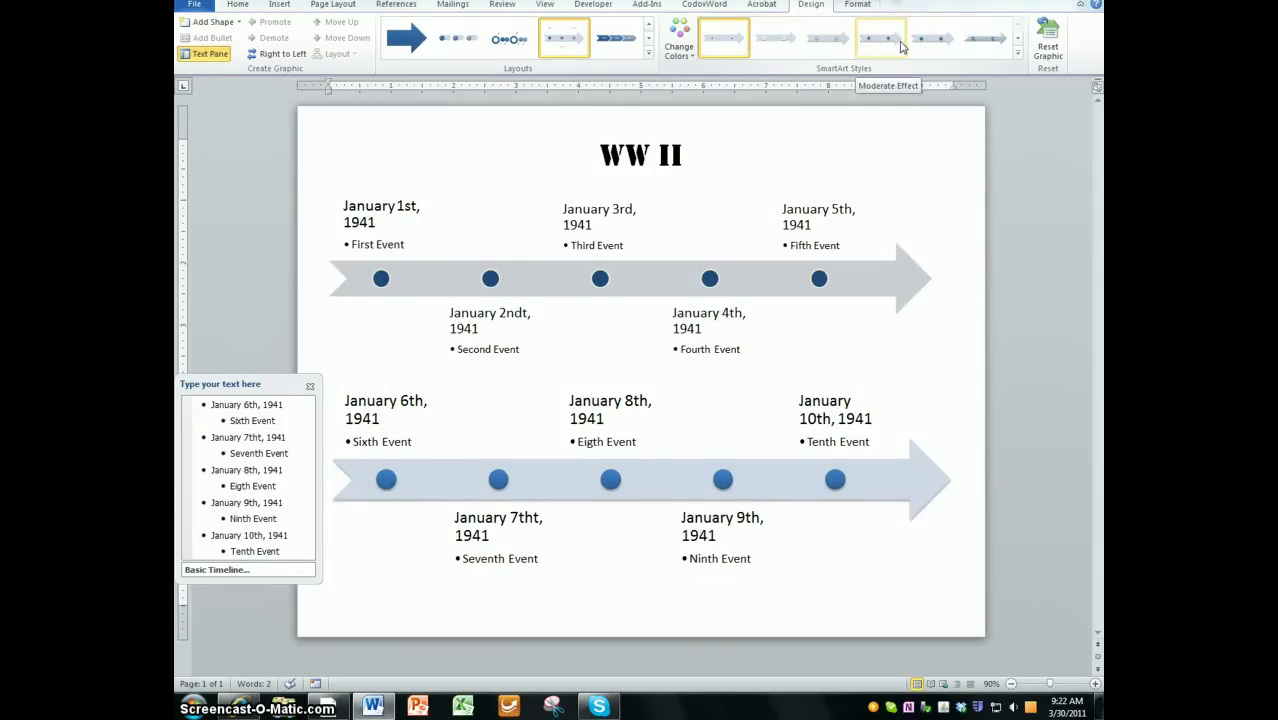
{"action": "left_click", "coordinate": [1019, 53]}
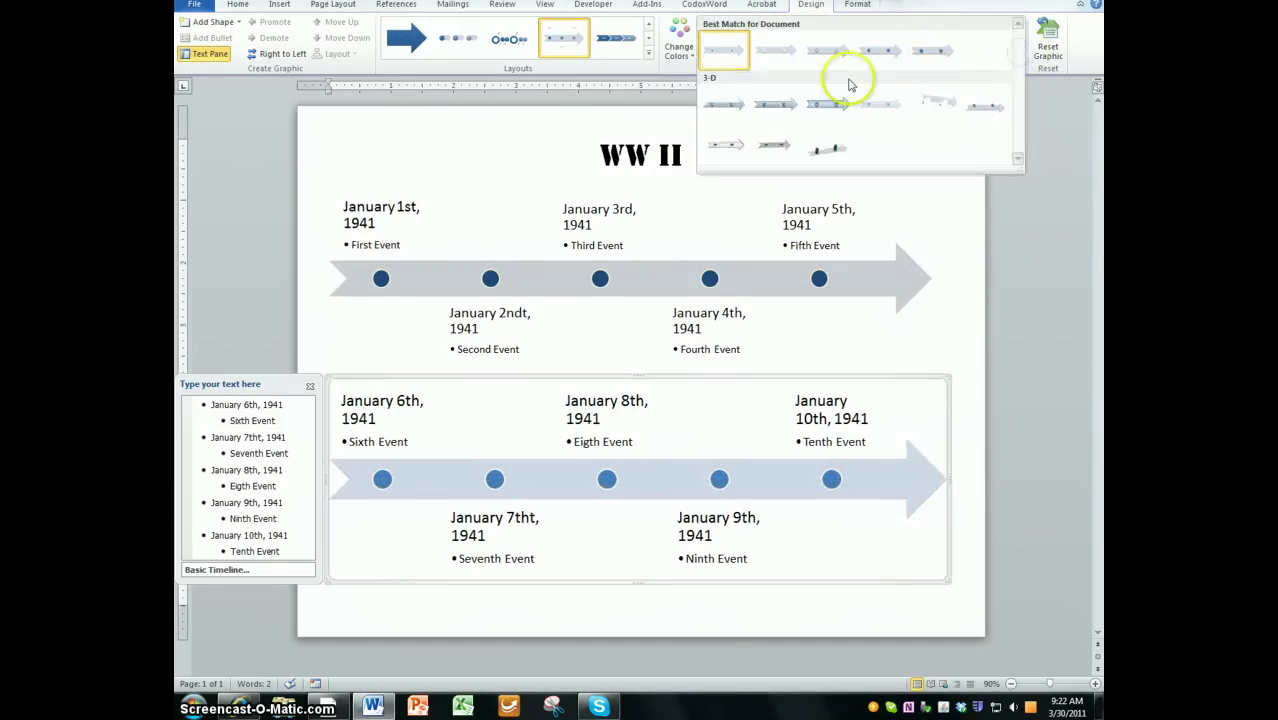
{"action": "left_click", "coordinate": [932, 50]}
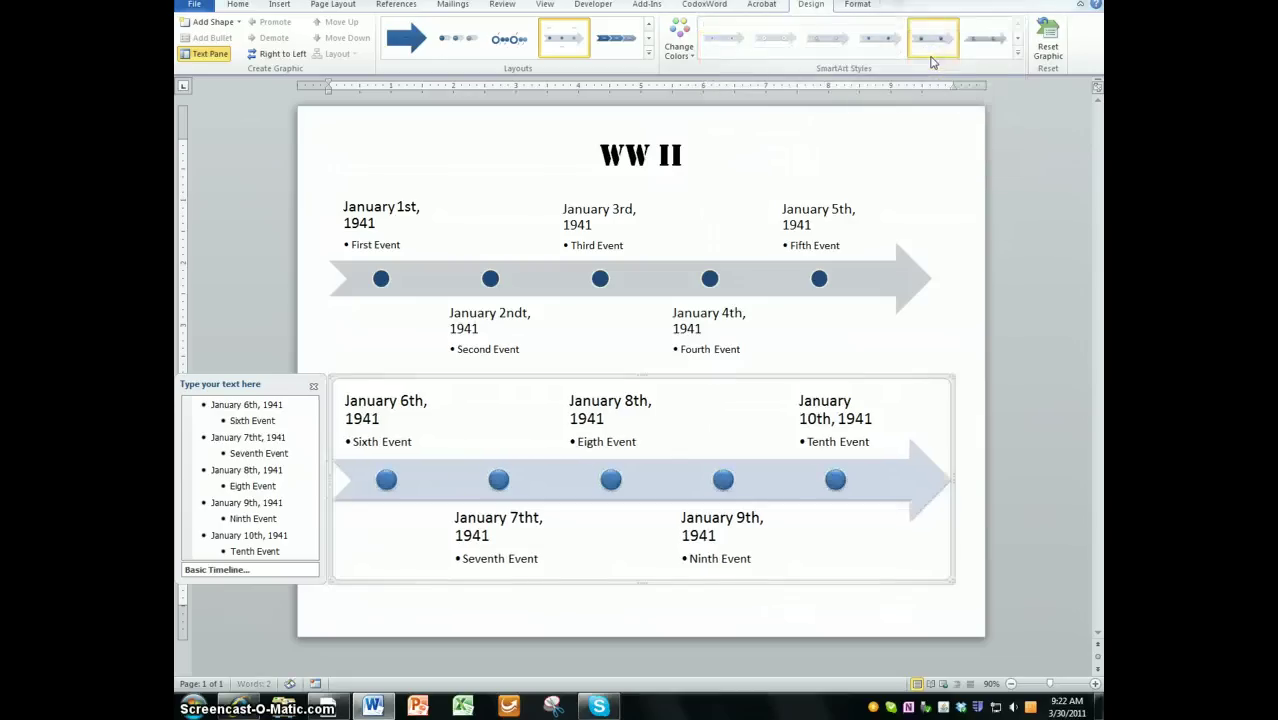
{"action": "left_click", "coordinate": [893, 45]}
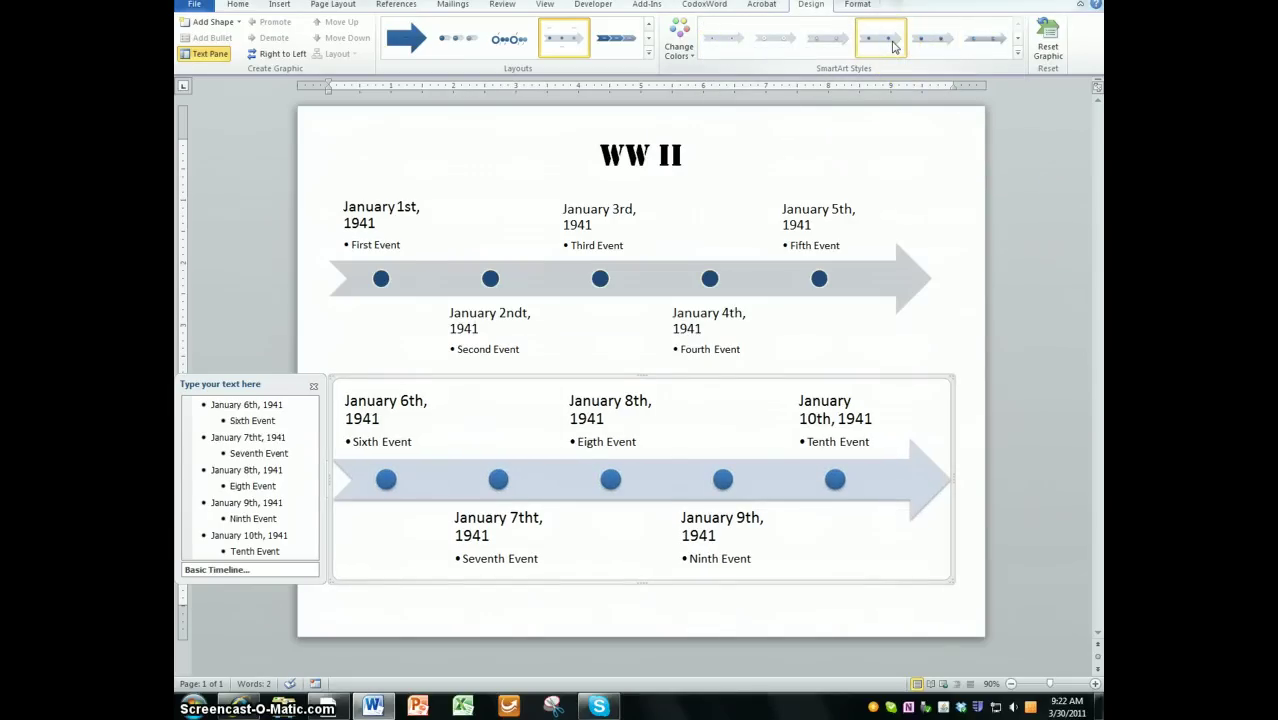
- Deselect the timelines and switch to Google Images in the browser
{"action": "left_click", "coordinate": [230, 6]}
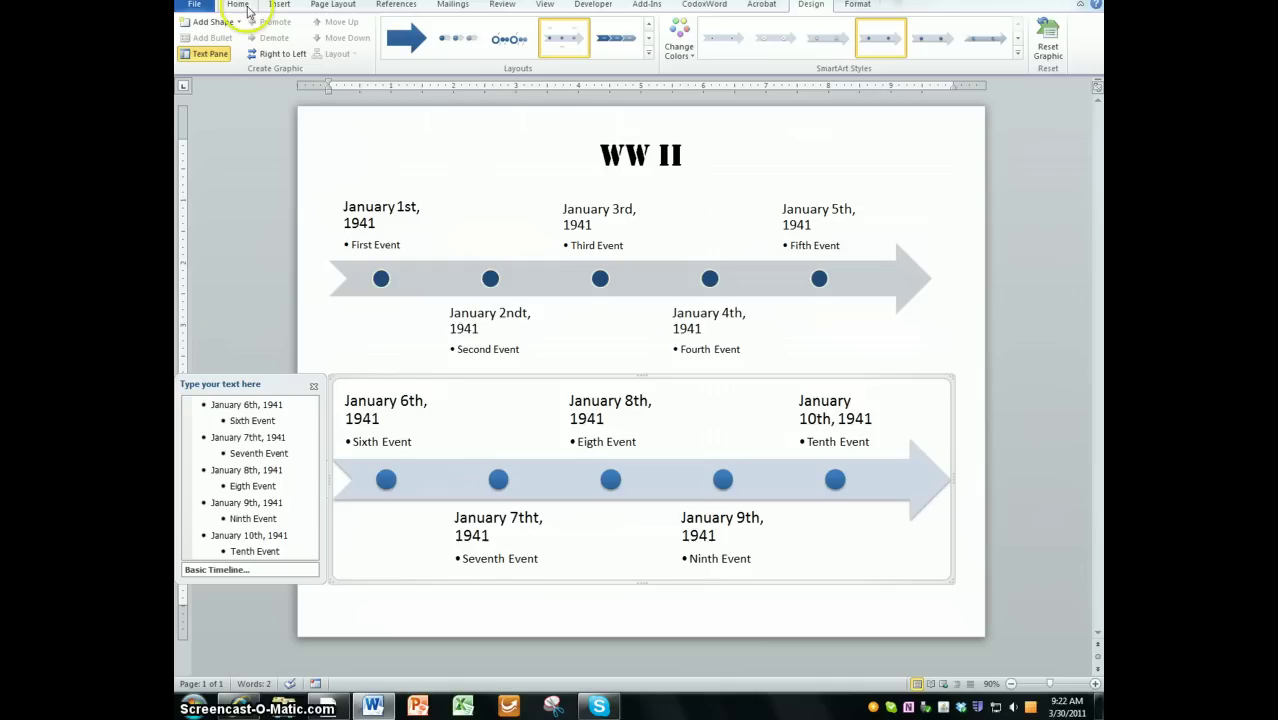
{"action": "left_click", "coordinate": [332, 5]}
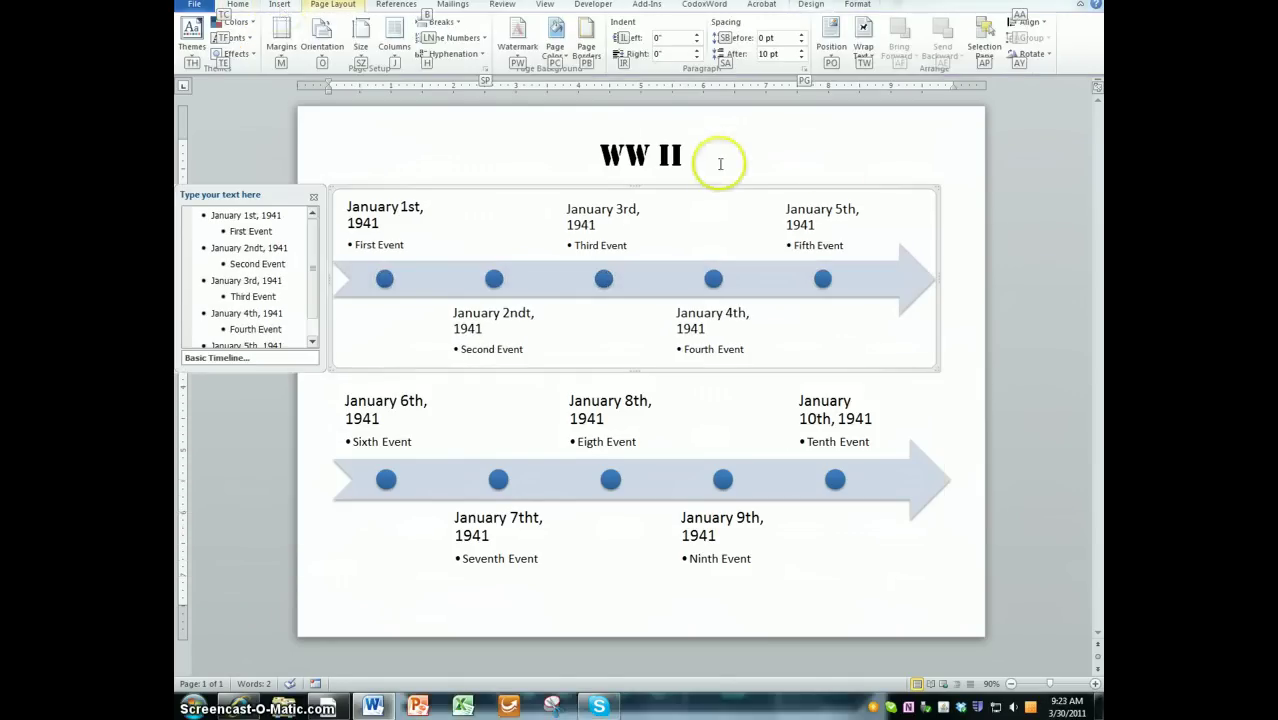
{"action": "left_click", "coordinate": [957, 224]}
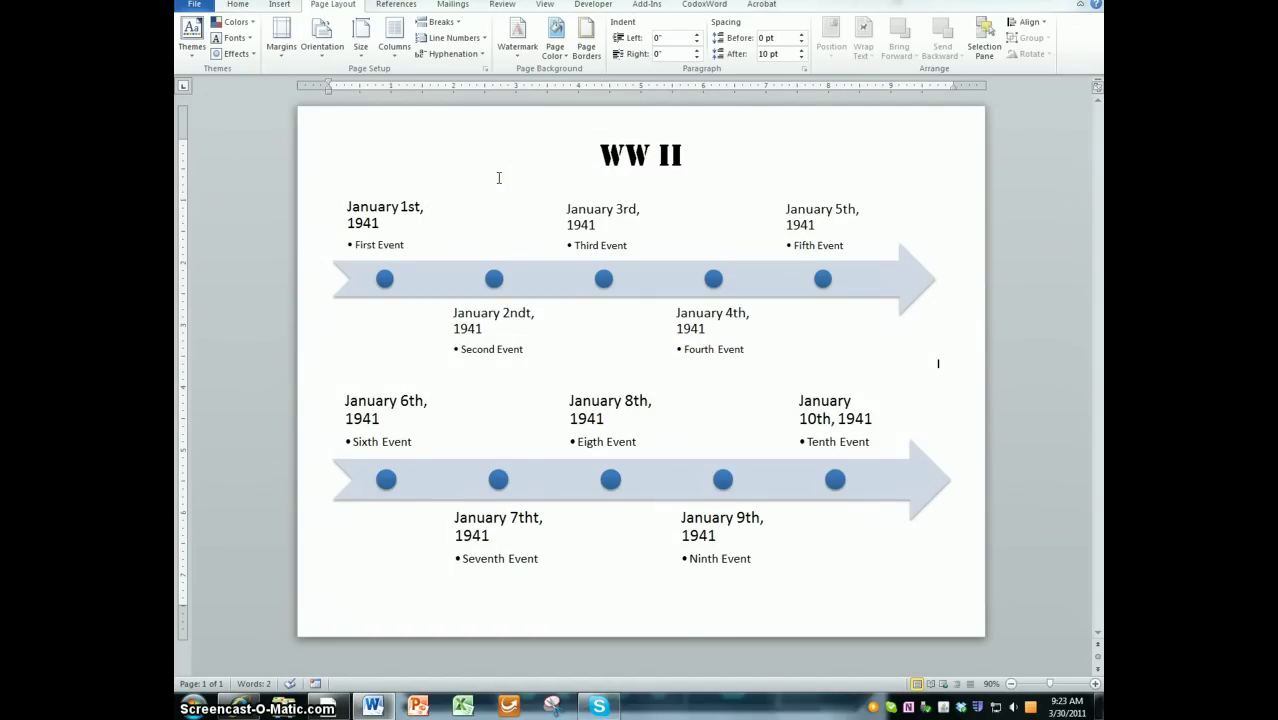
{"action": "key", "text": "alt+Tab"}
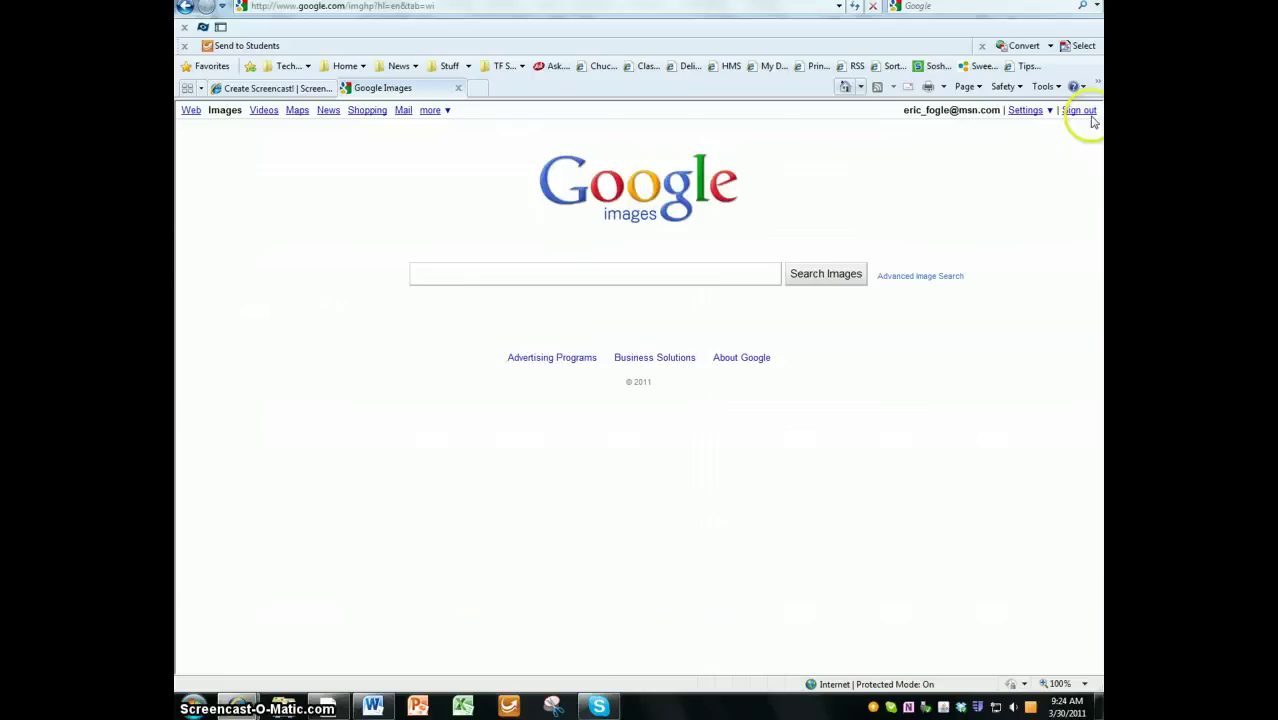
- Set Google SafeSearch to 'Use strict filtering' in Search settings and save the preferences
{"action": "left_click", "coordinate": [1027, 111]}
{"action": "left_click", "coordinate": [1008, 133]}
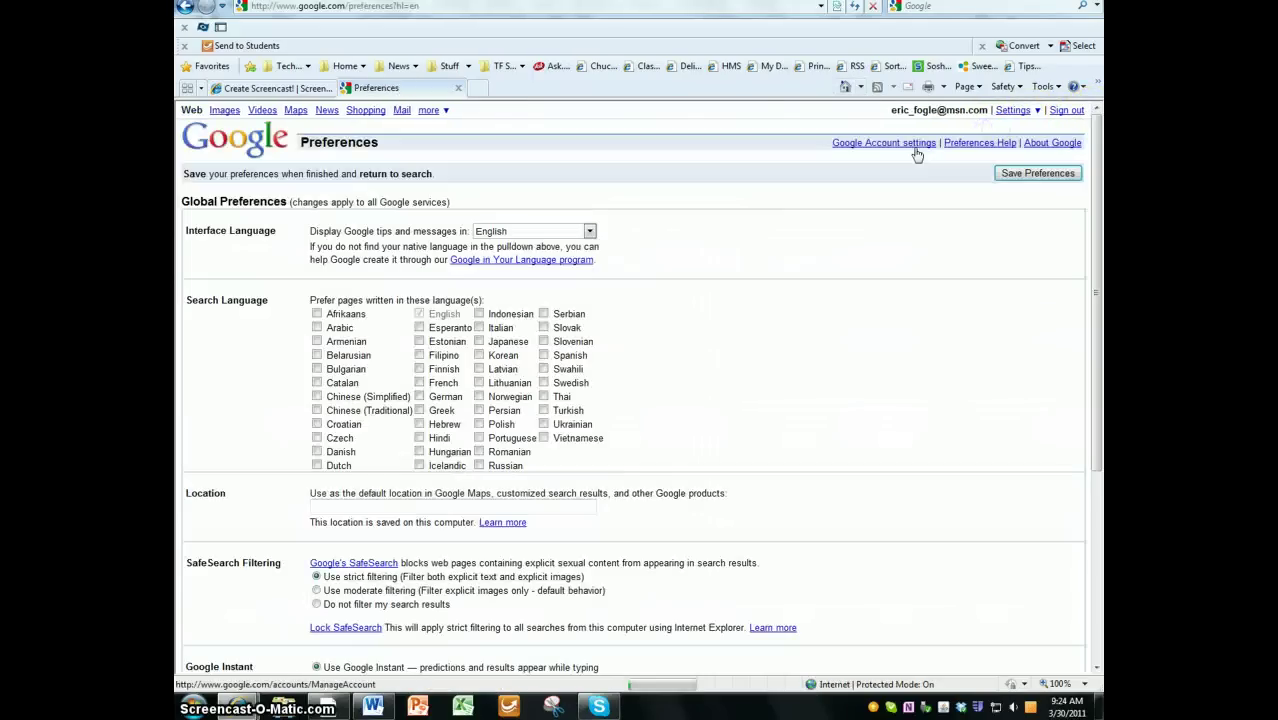
{"action": "scroll", "coordinate": [303, 505], "scroll_direction": "down", "scroll_amount": 2}
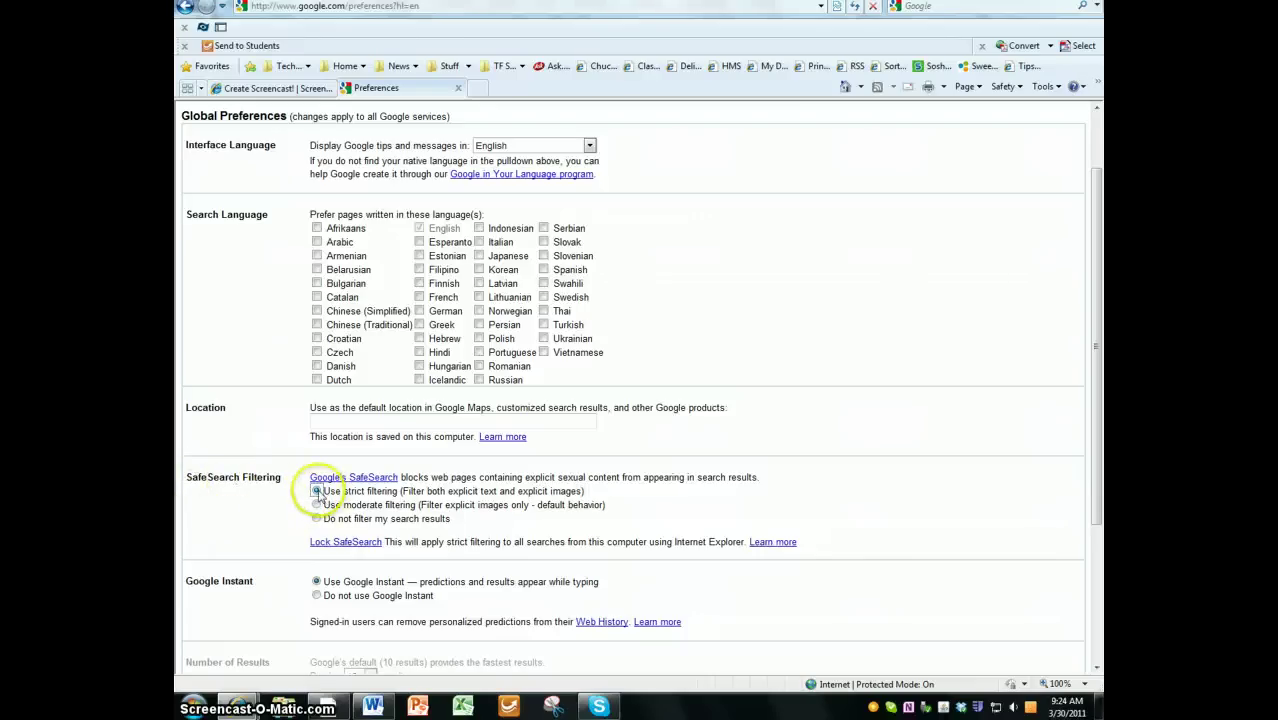
{"action": "left_click", "coordinate": [316, 491]}
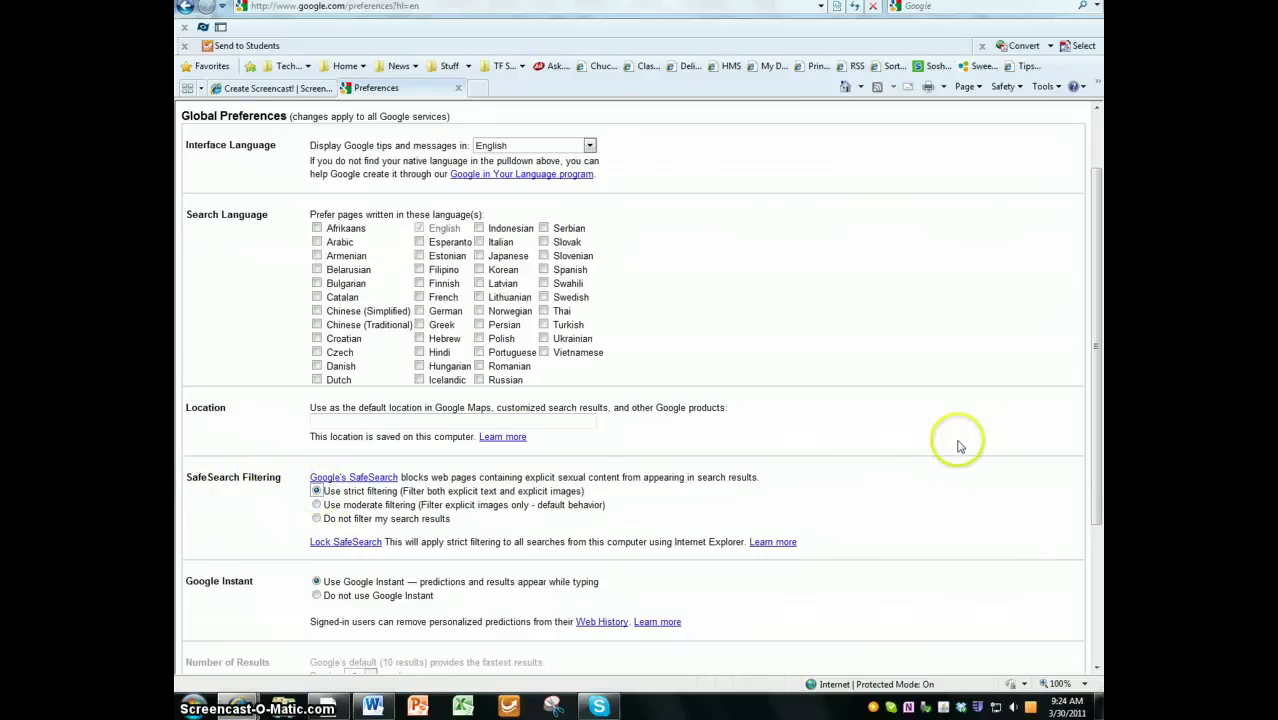
{"action": "scroll", "coordinate": [958, 446], "scroll_direction": "up", "scroll_amount": 2}
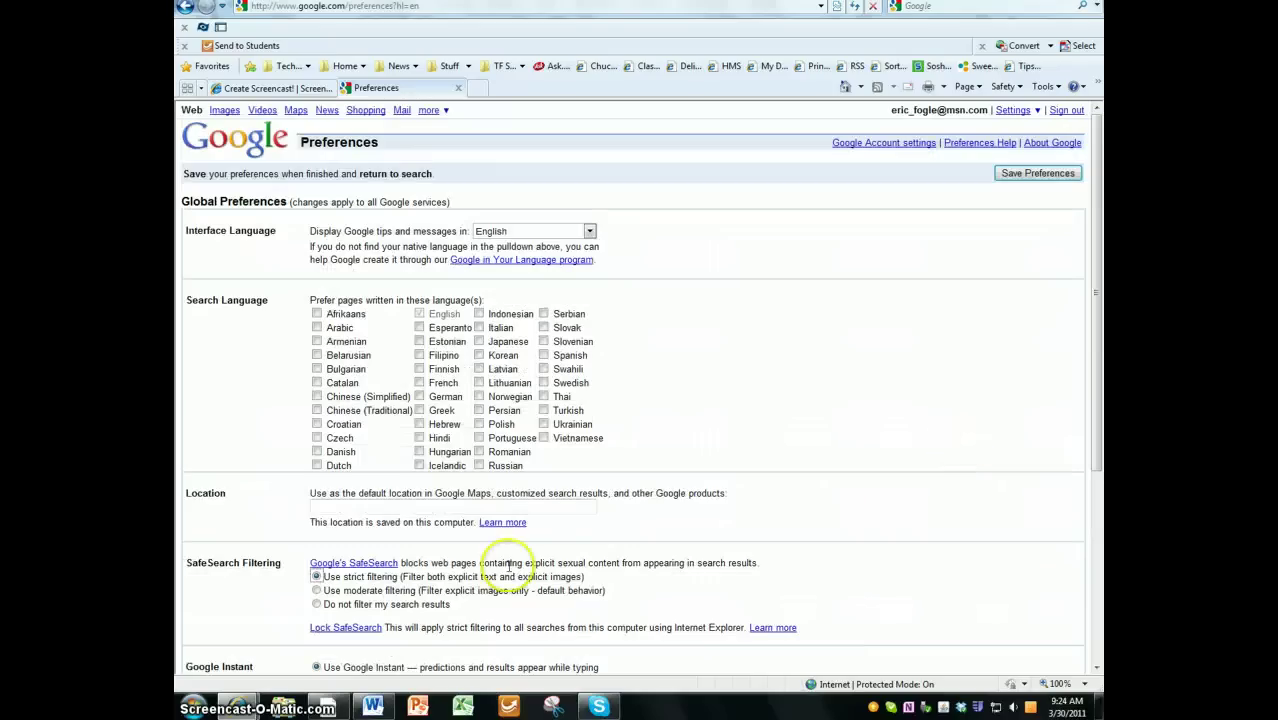
{"action": "left_click", "coordinate": [1050, 179]}
{"action": "left_click", "coordinate": [708, 394]}
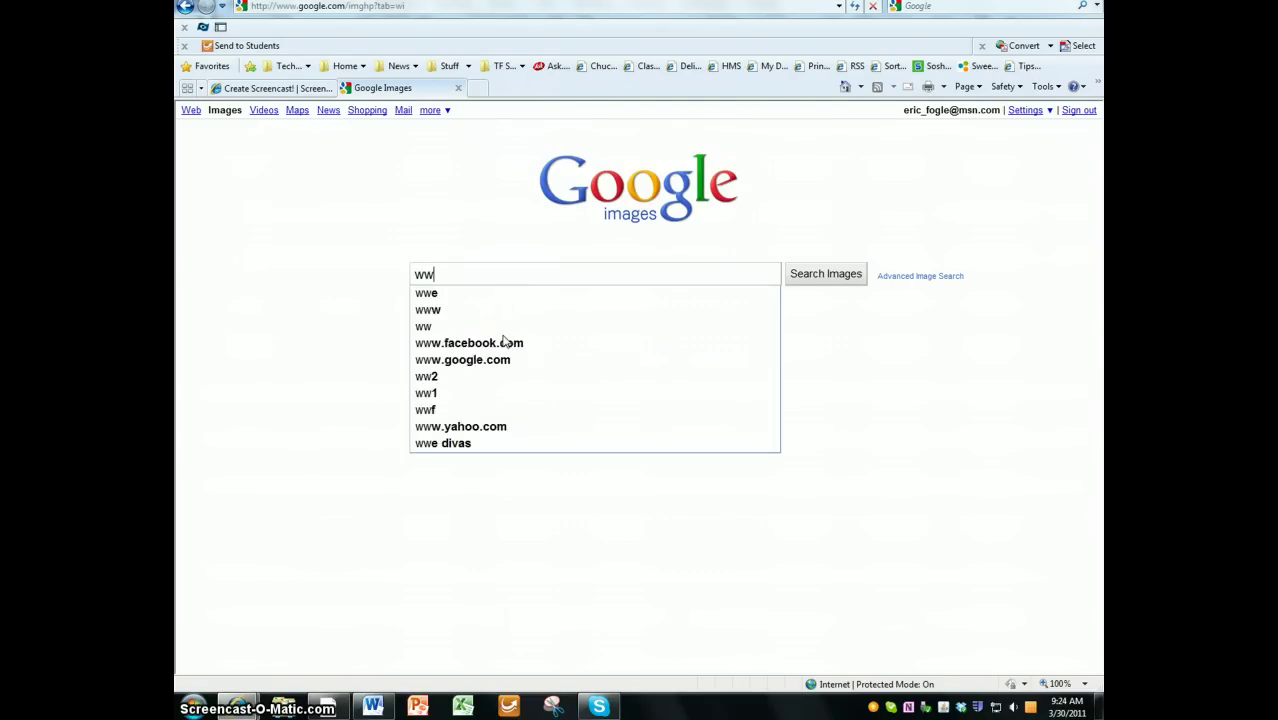
- Search images for 'ww ii', copy the helmeted soldier-and-jeep photo, and return to Word
{"action": "key", "text": "Return"}
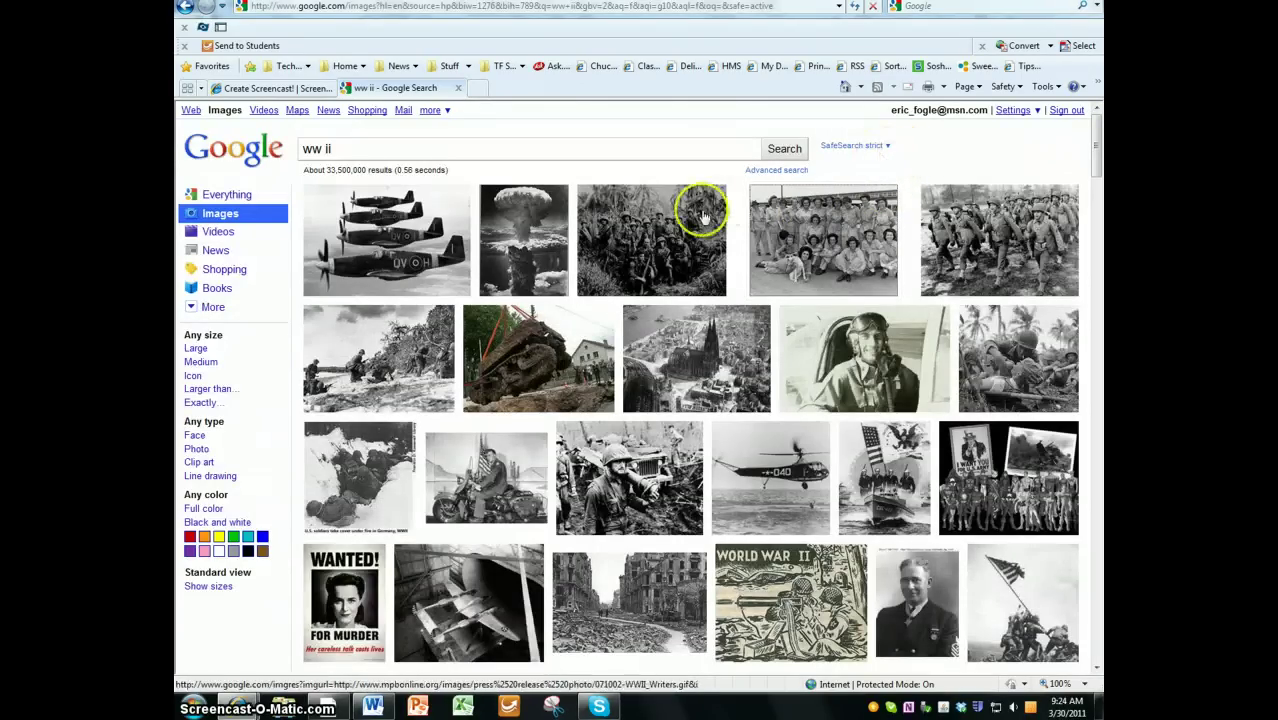
{"action": "mouse_move", "coordinate": [645, 502]}
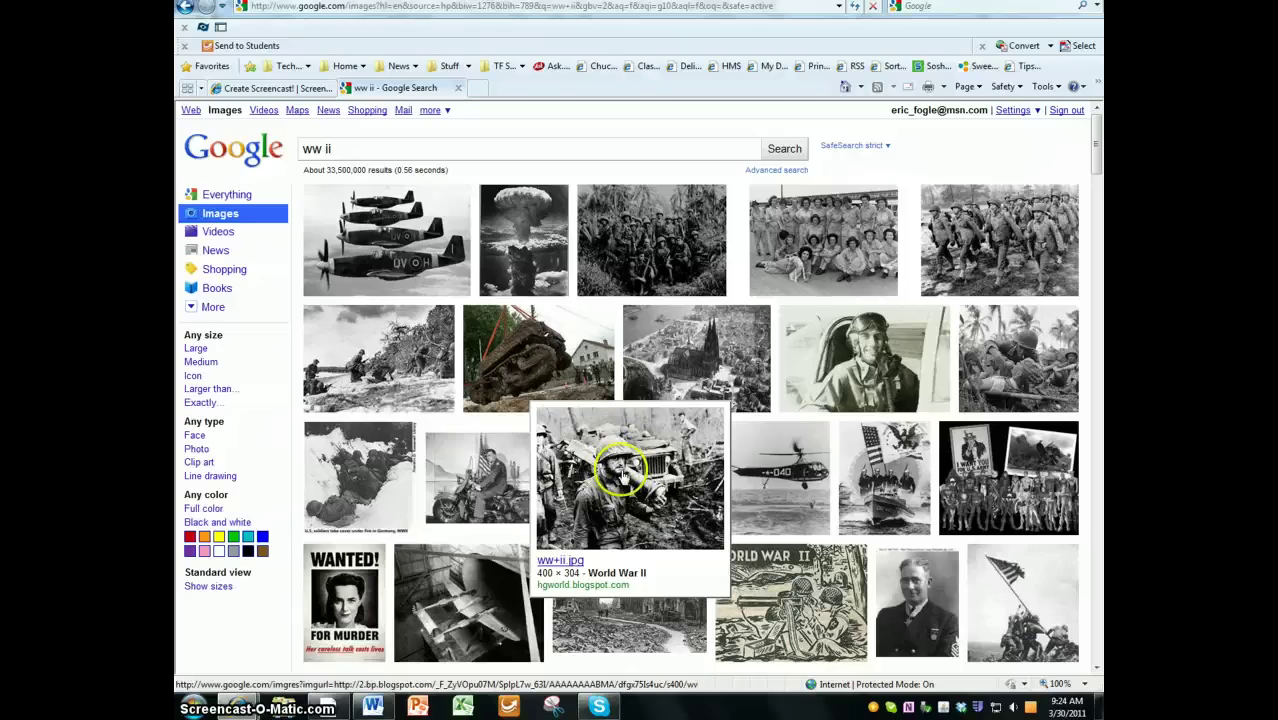
{"action": "left_click", "coordinate": [622, 477]}
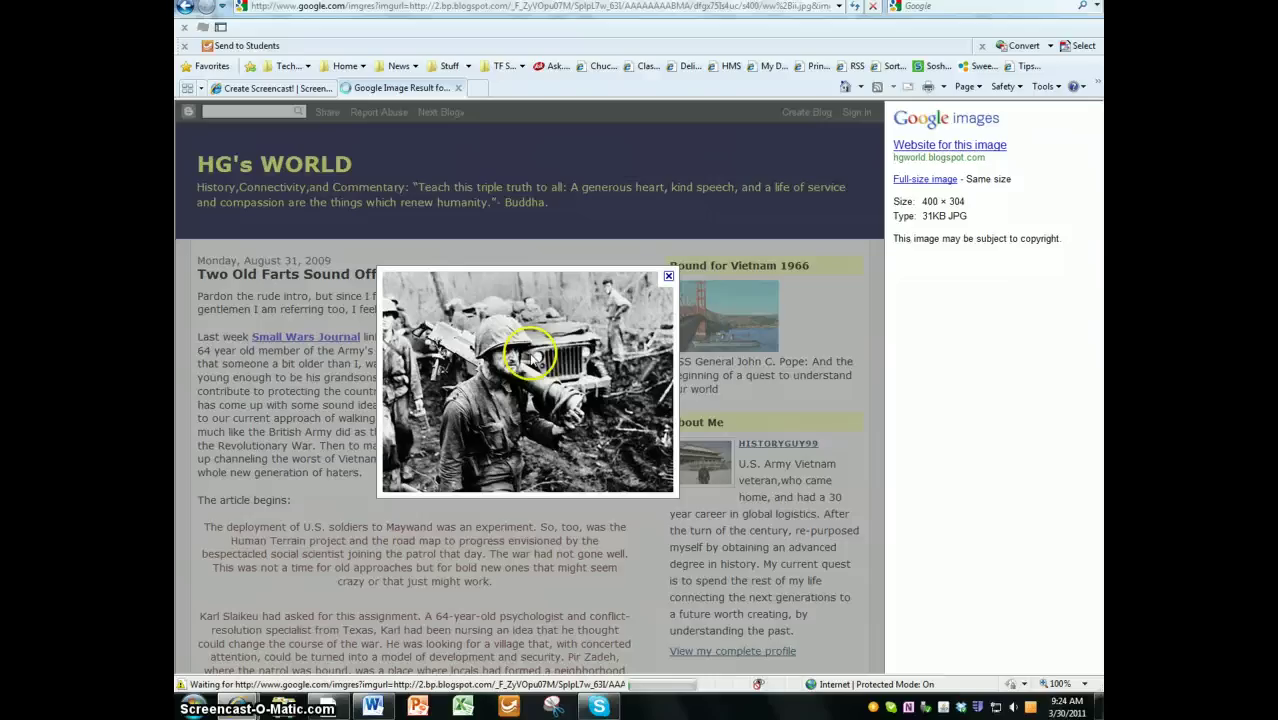
{"action": "right_click", "coordinate": [530, 356]}
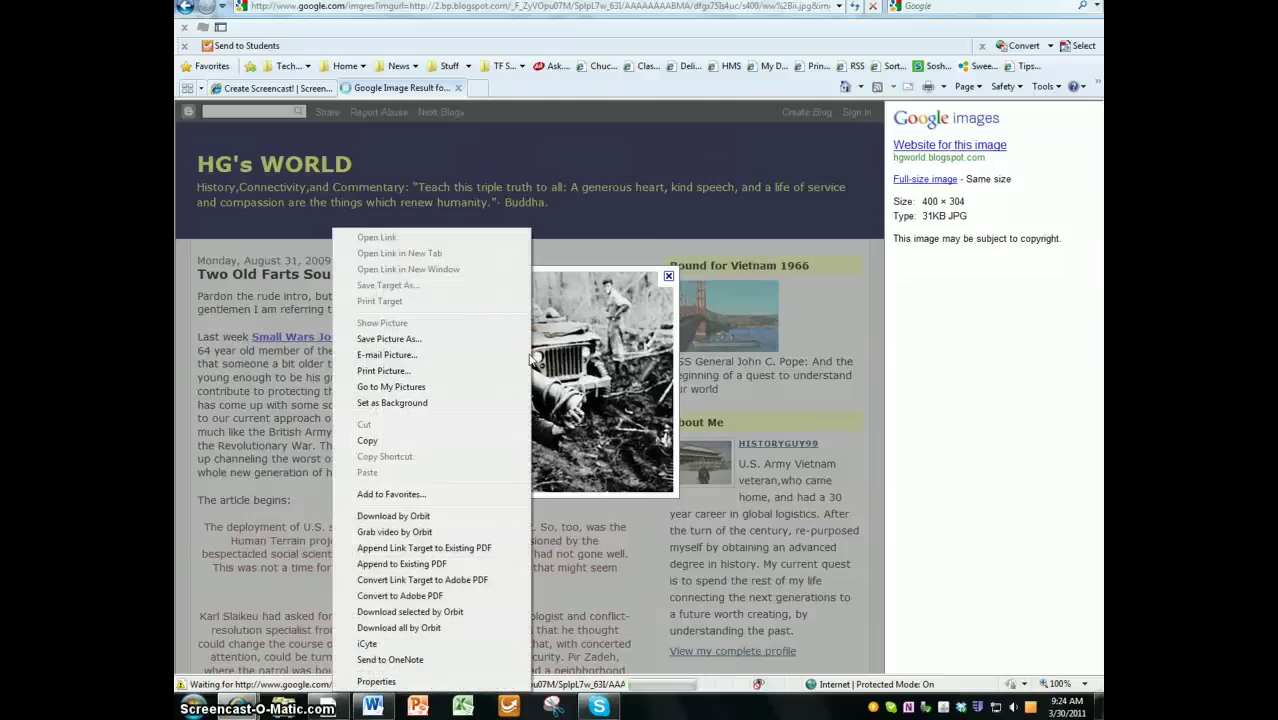
{"action": "left_click", "coordinate": [396, 440]}
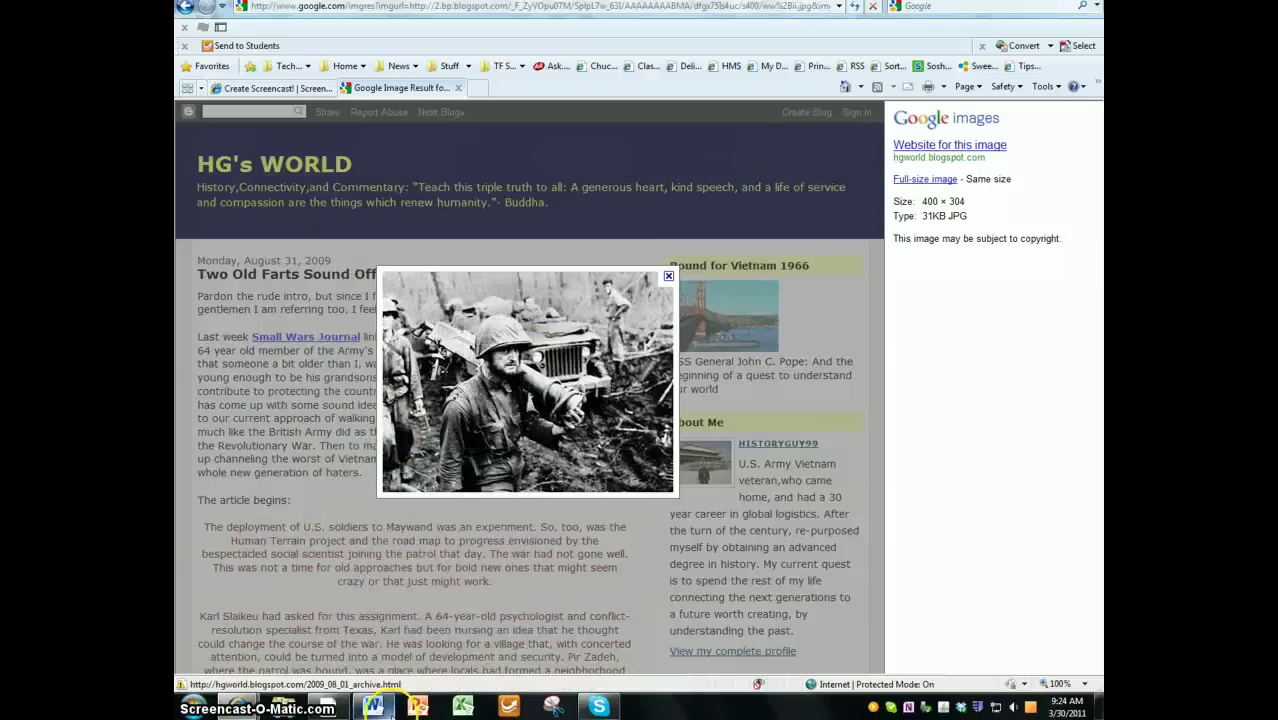
{"action": "left_click", "coordinate": [372, 706]}
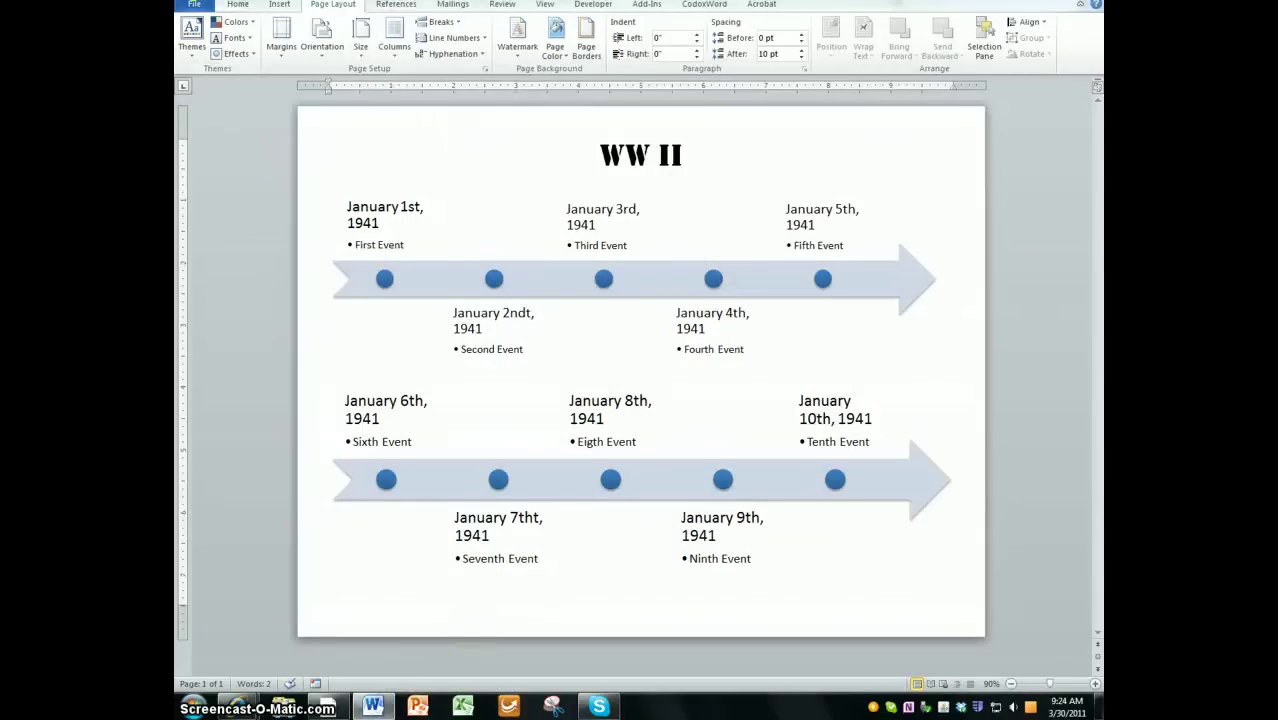
- Paste the soldier photo into the document and set its wrapping to In Front of Text
{"action": "left_click", "coordinate": [238, 6]}
{"action": "left_click", "coordinate": [193, 30]}
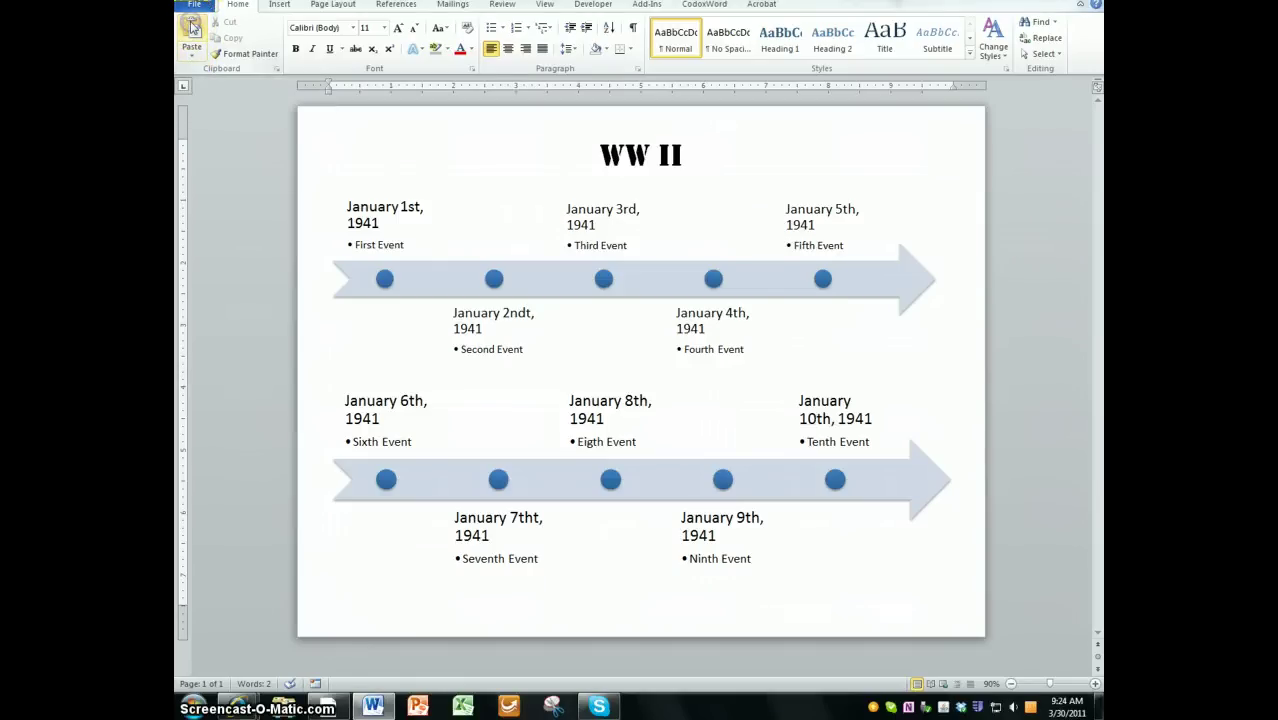
{"action": "left_click", "coordinate": [193, 28]}
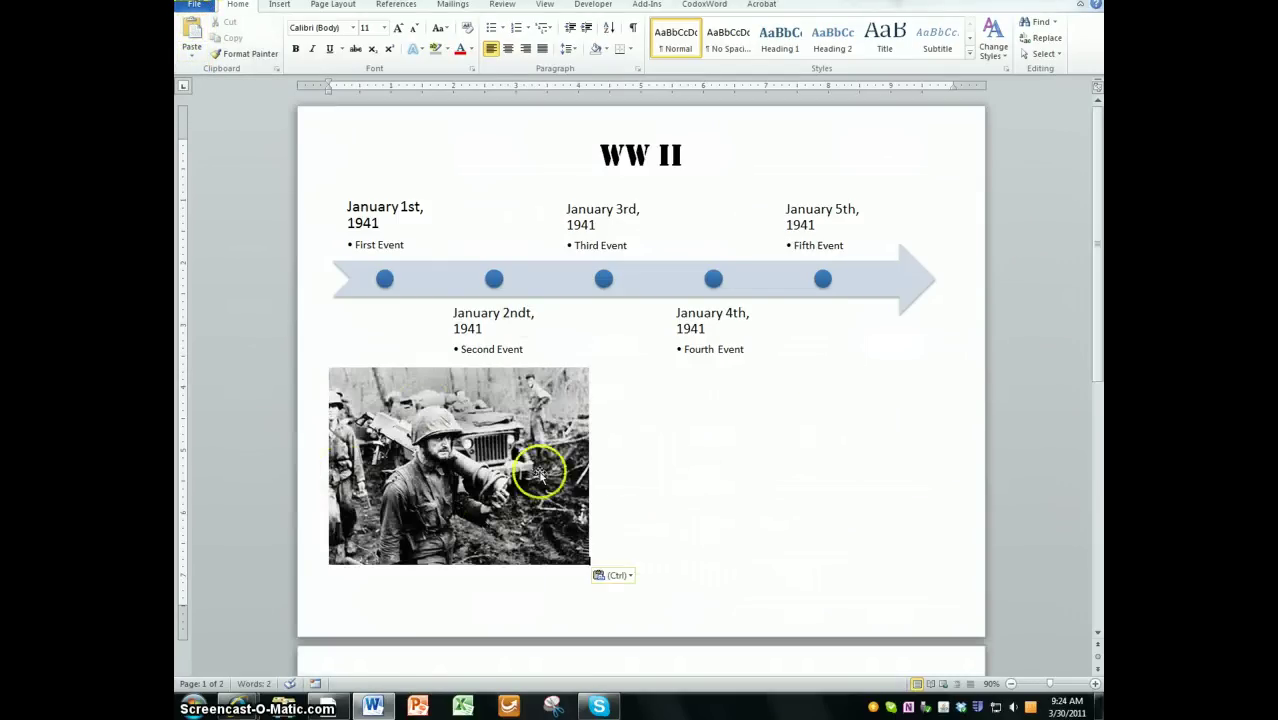
{"action": "scroll", "coordinate": [680, 448], "scroll_direction": "down", "scroll_amount": 4}
{"action": "scroll", "coordinate": [650, 430], "scroll_direction": "down", "scroll_amount": 3}
{"action": "scroll", "coordinate": [520, 370], "scroll_direction": "up", "scroll_amount": 7}
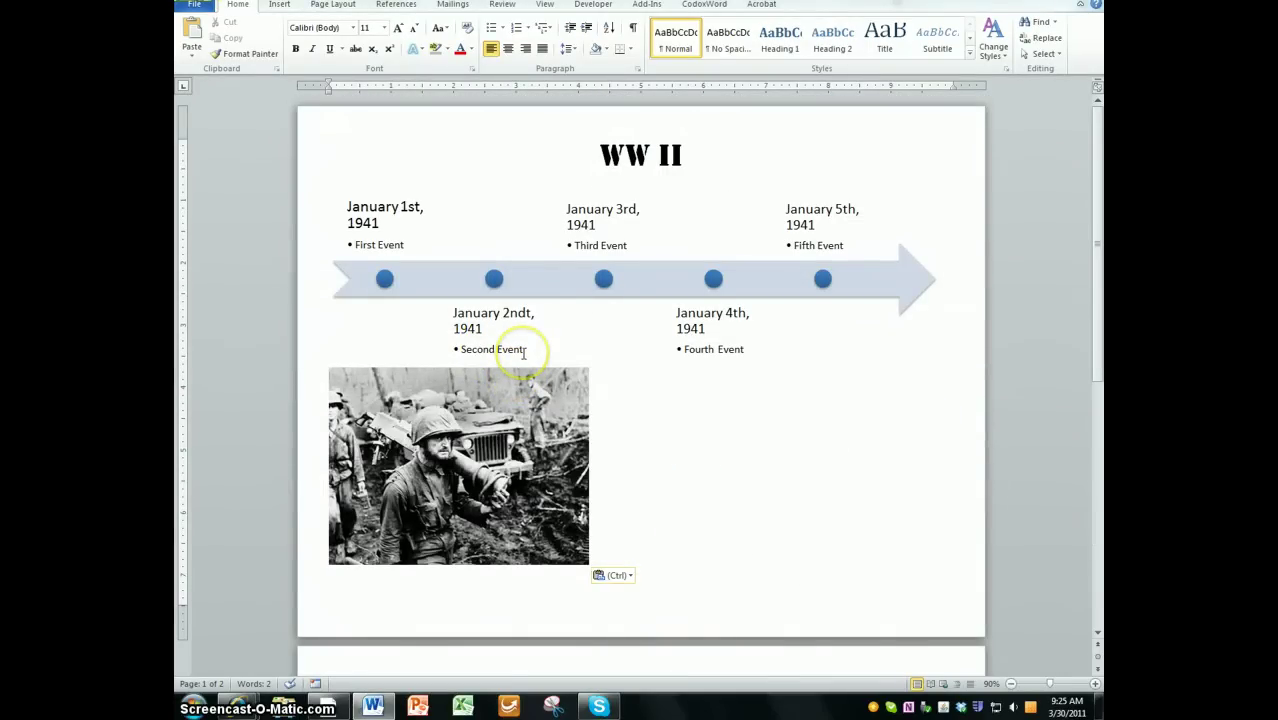
{"action": "left_click", "coordinate": [476, 452]}
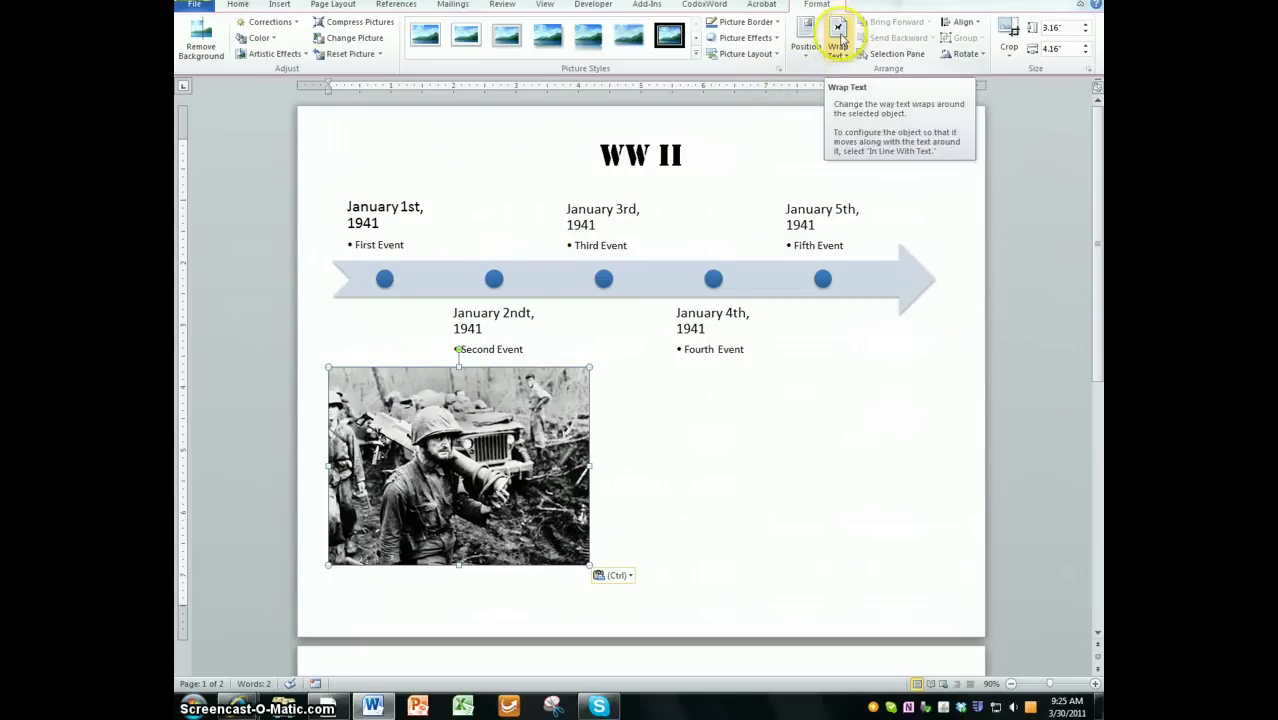
{"action": "left_click", "coordinate": [840, 35]}
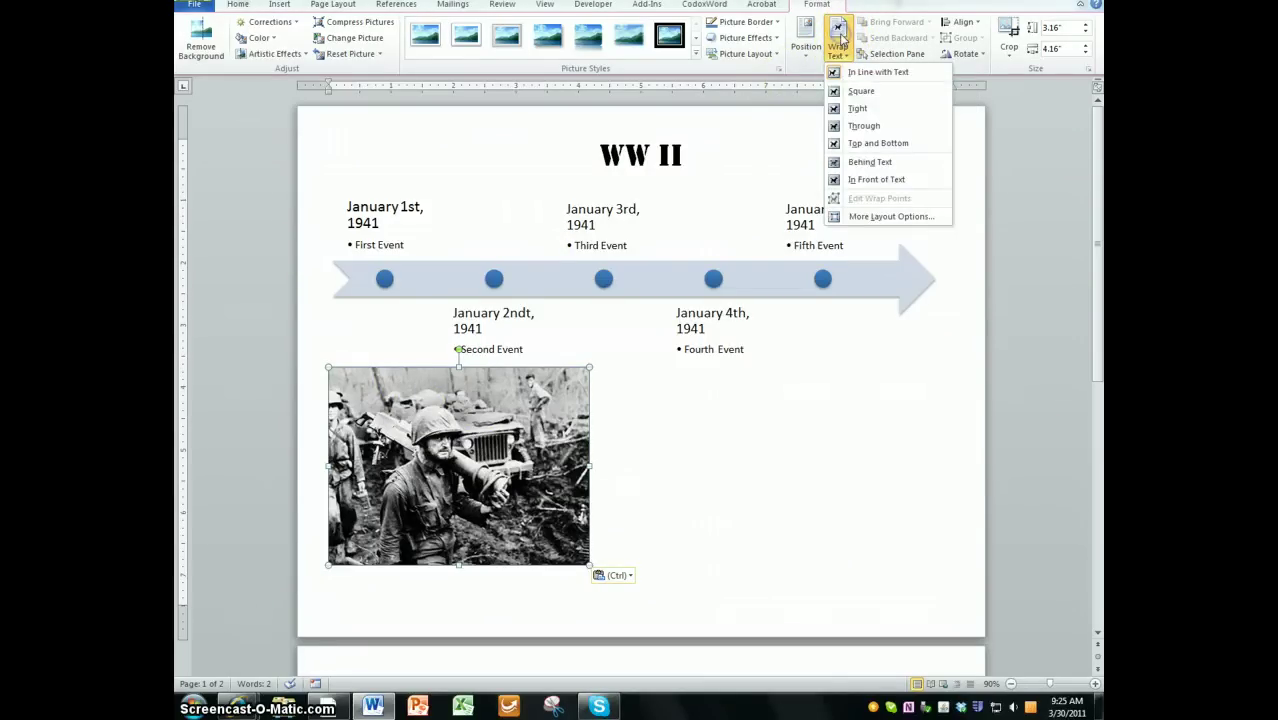
{"action": "left_click", "coordinate": [884, 181]}
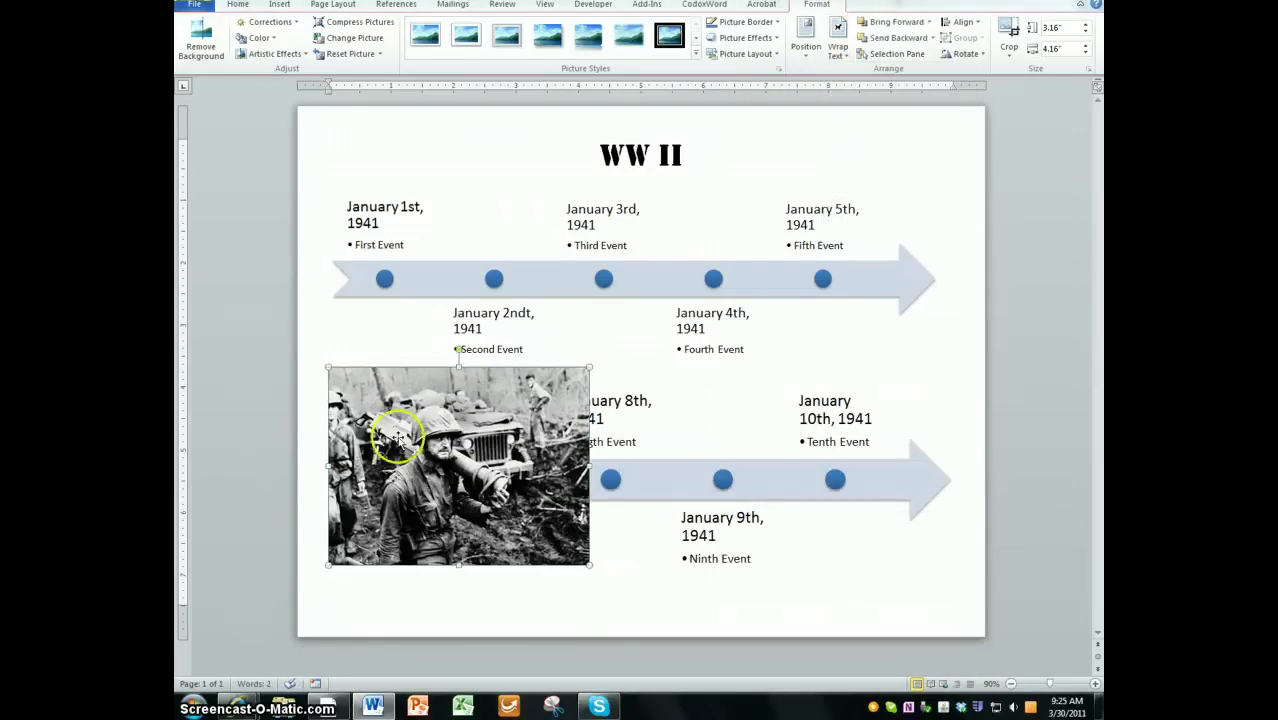
- Shrink the photo to about 0.95" by 1.24" and place it below January 1st, 1941
{"action": "left_click_drag", "start_coordinate": [371, 442], "coordinate": [626, 329]}
{"action": "left_click", "coordinate": [731, 430]}
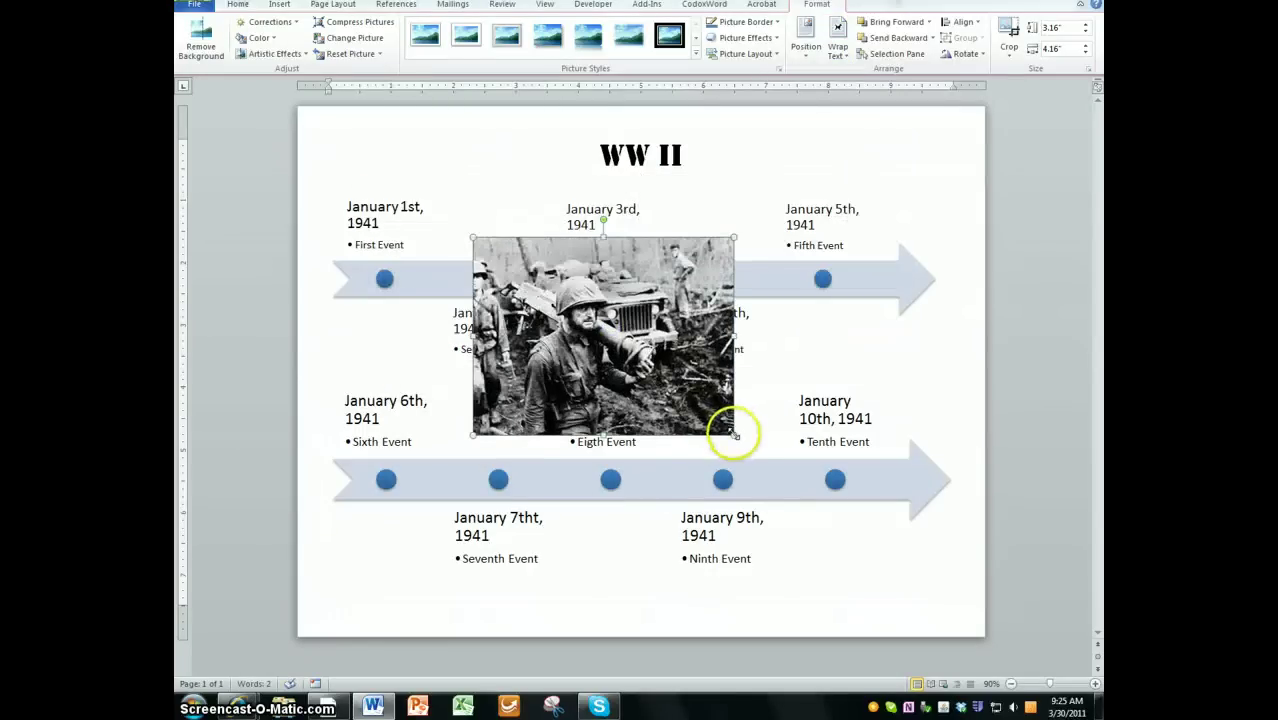
{"action": "left_click_drag", "start_coordinate": [731, 430], "coordinate": [559, 302]}
{"action": "left_click_drag", "start_coordinate": [514, 265], "coordinate": [383, 327]}
{"action": "left_click", "coordinate": [428, 362]}
{"action": "mouse_move", "coordinate": [428, 362]}
{"action": "left_mouse_down"}
{"action": "mouse_move", "coordinate": [418, 352]}
{"action": "mouse_move", "coordinate": [426, 360]}
{"action": "left_mouse_up"}
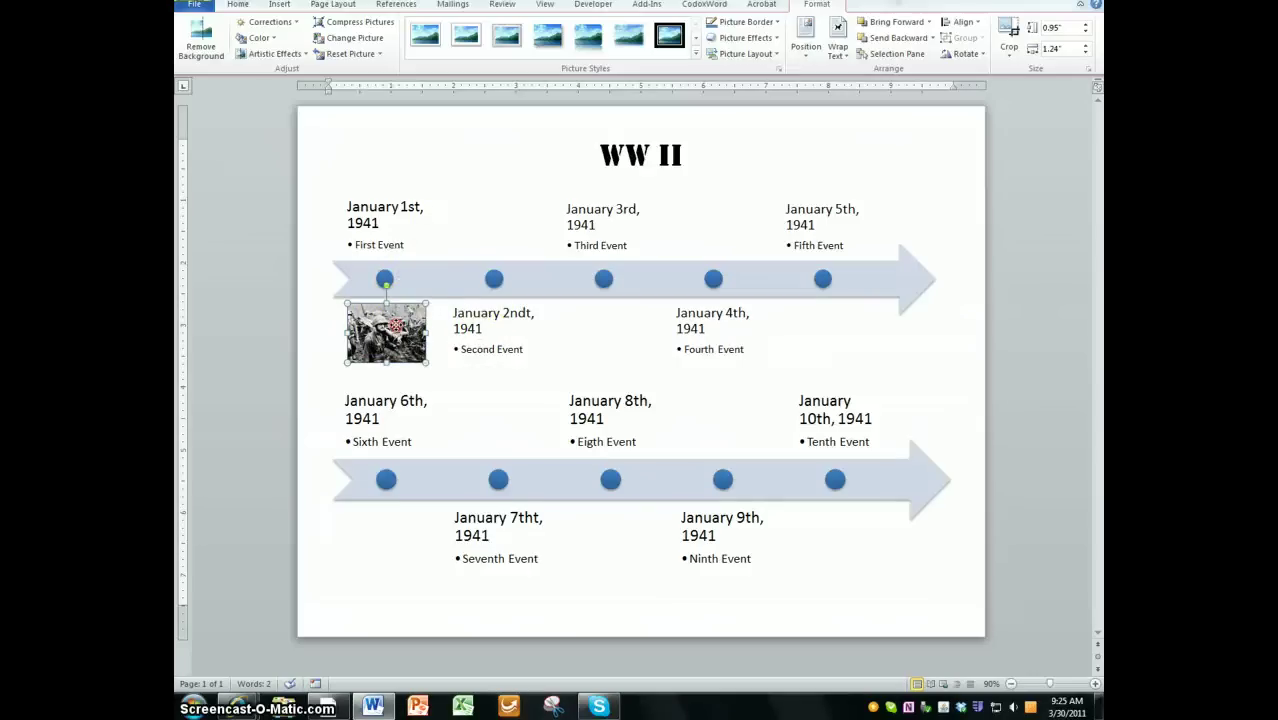
- Duplicate the small soldier photo, place the copy above January 2nd, and open Shapes
{"action": "right_click", "coordinate": [395, 325]}
{"action": "left_click", "coordinate": [428, 334]}
{"action": "left_click", "coordinate": [237, 4]}
{"action": "left_click", "coordinate": [192, 35]}
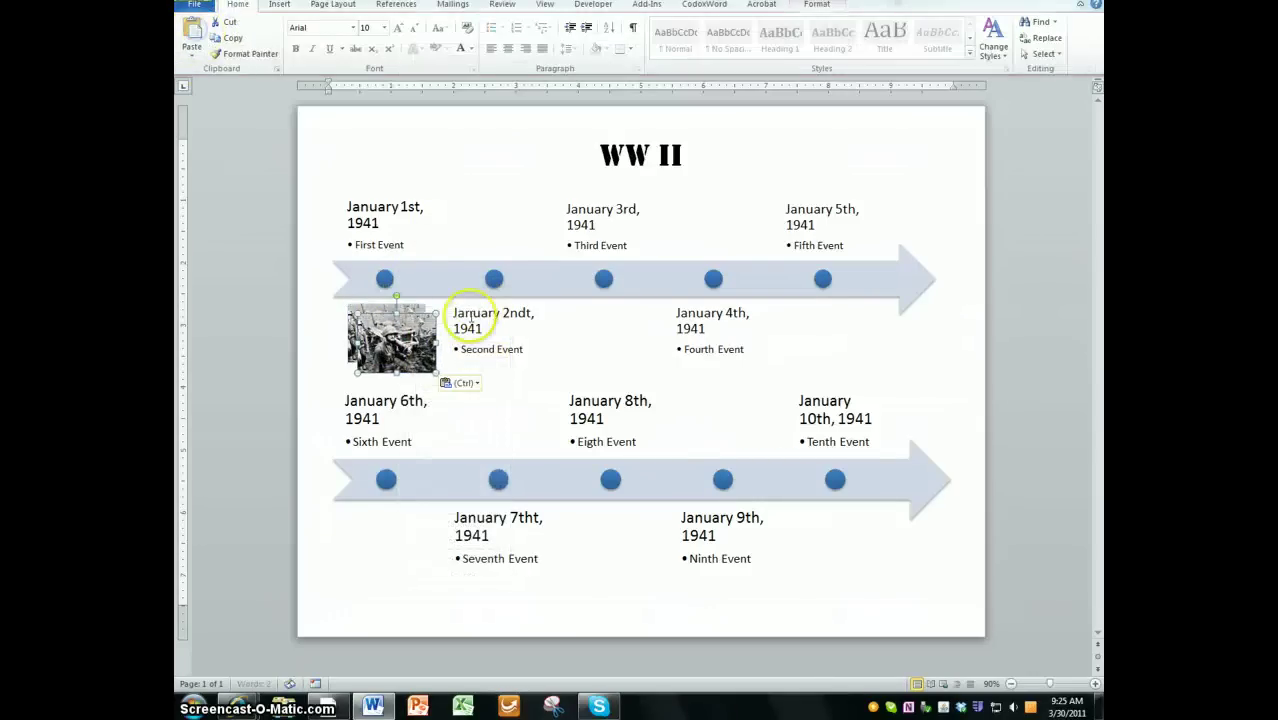
{"action": "left_click_drag", "start_coordinate": [391, 334], "coordinate": [497, 225]}
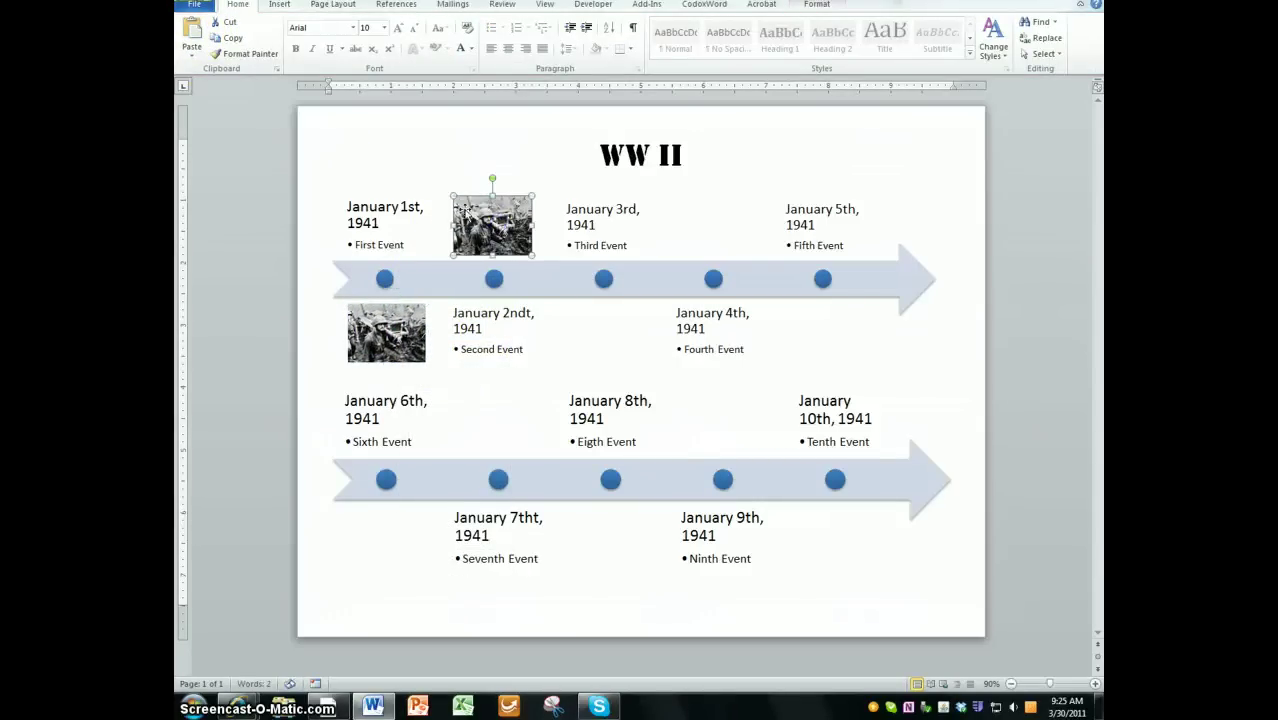
{"action": "left_click", "coordinate": [279, 5]}
{"action": "left_click", "coordinate": [388, 36]}
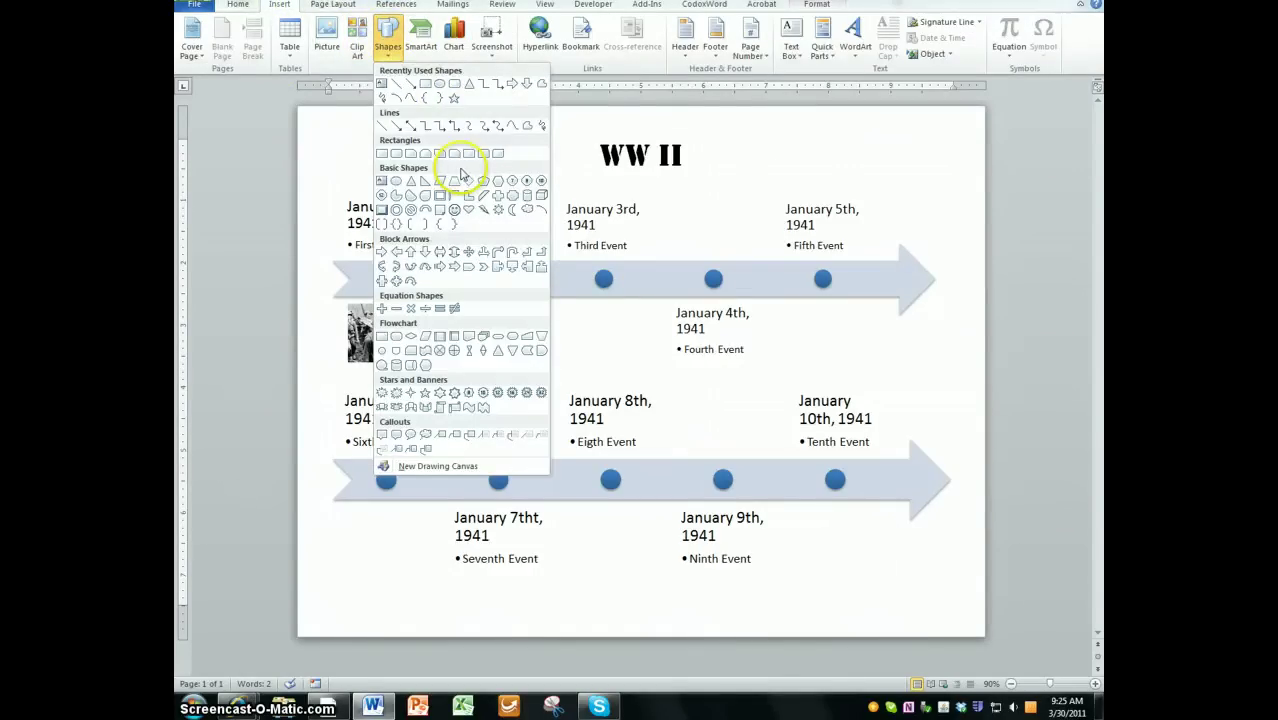
- Add two block arrows: one down from January 1st and one from January 2nd to its photo
{"action": "left_click", "coordinate": [428, 248]}
{"action": "left_click", "coordinate": [357, 200]}
{"action": "mouse_move", "coordinate": [357, 200]}
{"action": "left_mouse_down"}
{"action": "mouse_move", "coordinate": [408, 326]}
{"action": "mouse_move", "coordinate": [403, 357]}
{"action": "left_mouse_up"}
{"action": "left_click", "coordinate": [949, 356]}
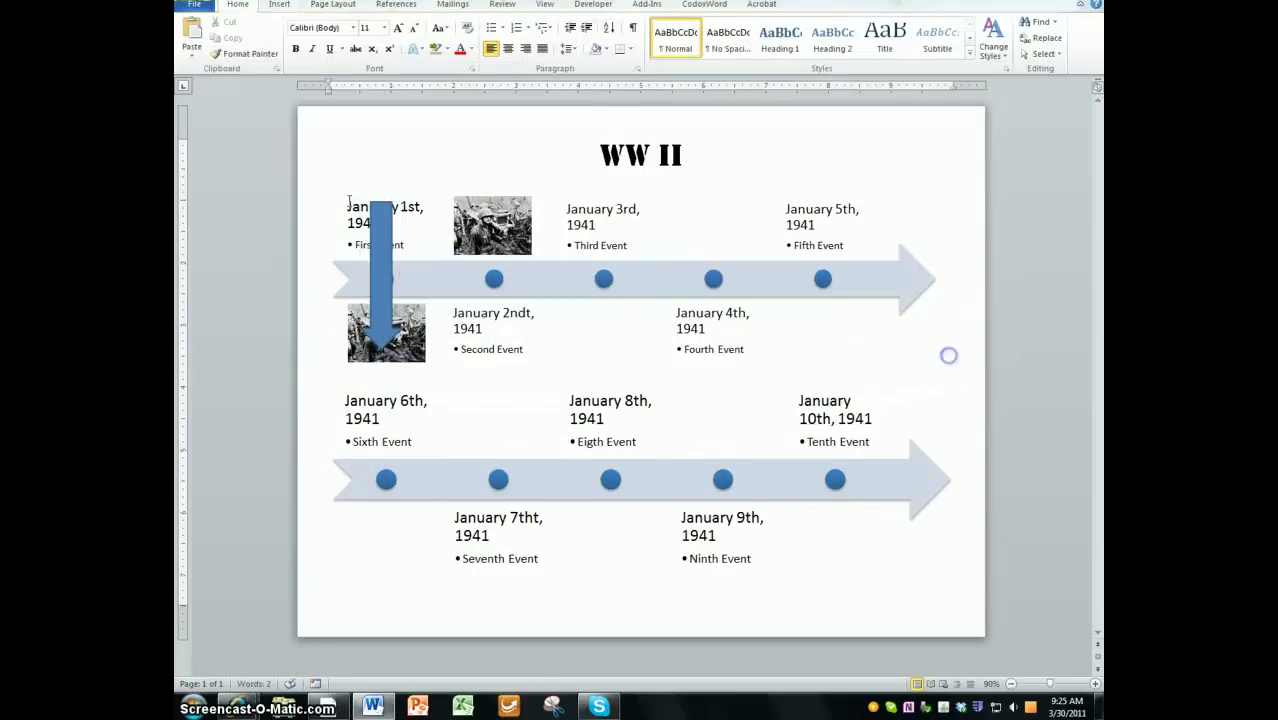
{"action": "left_click", "coordinate": [279, 4]}
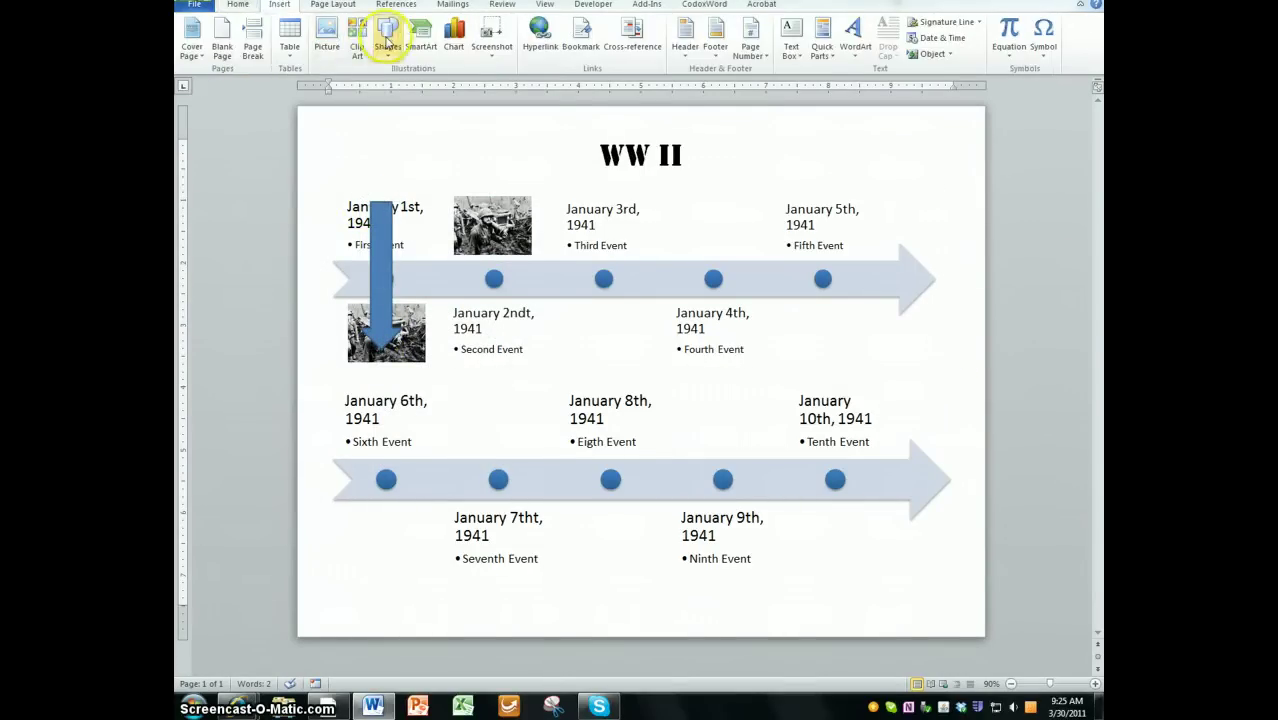
{"action": "left_click", "coordinate": [387, 44]}
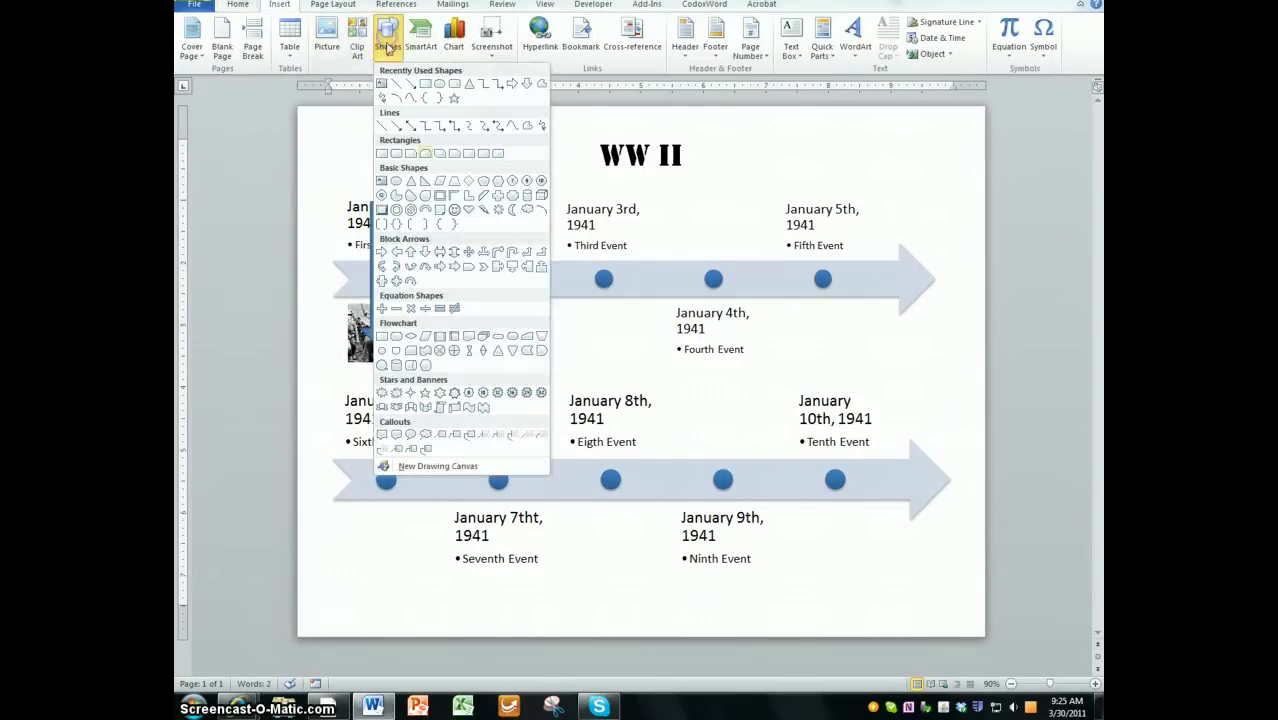
{"action": "left_click", "coordinate": [410, 254]}
{"action": "left_click_drag", "start_coordinate": [482, 205], "coordinate": [518, 340]}
{"action": "left_click", "coordinate": [990, 237]}
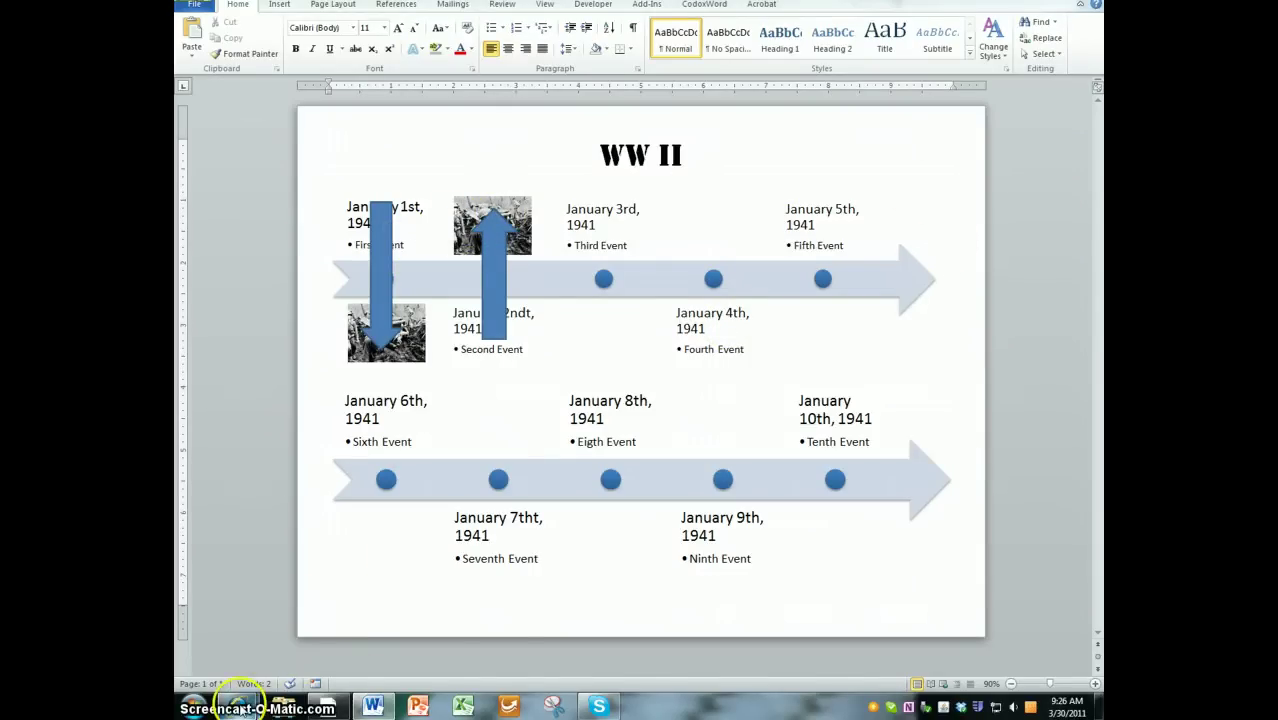
- Back in the ww ii image results, open the fighter pilot photo and copy it
{"action": "mouse_move", "coordinate": [240, 706]}
{"action": "left_click", "coordinate": [398, 629]}
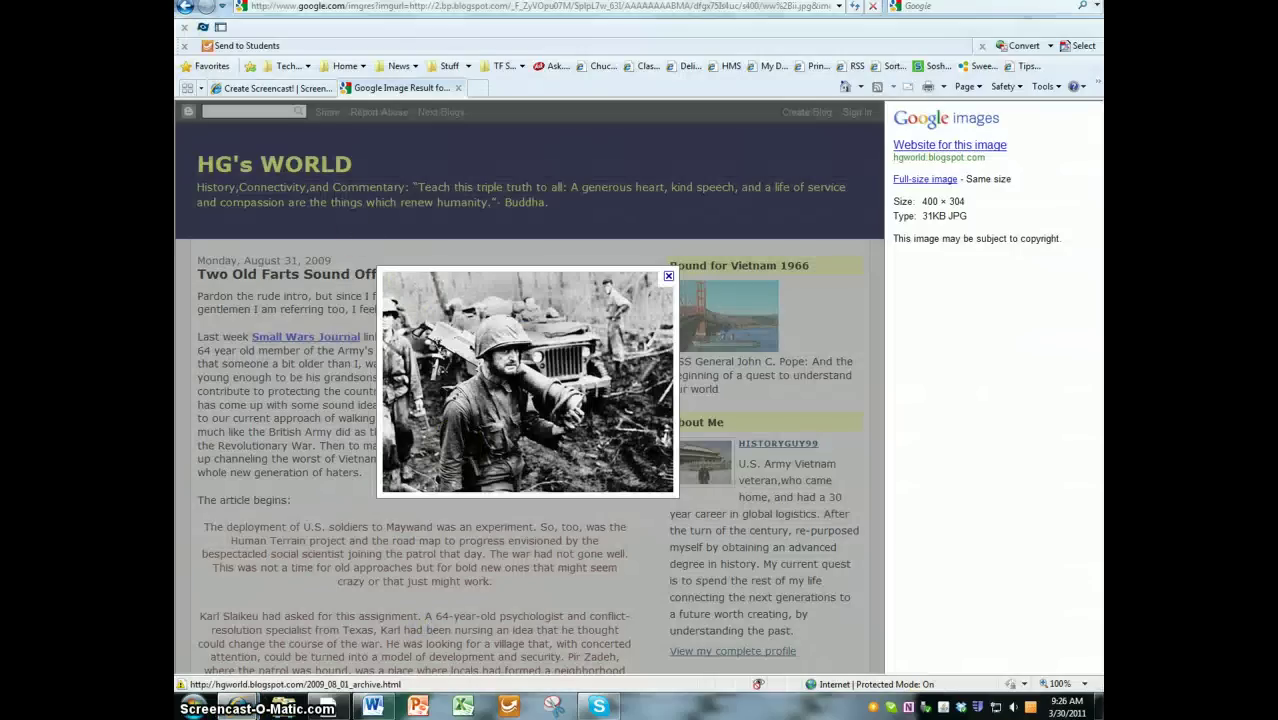
{"action": "left_click", "coordinate": [185, 6]}
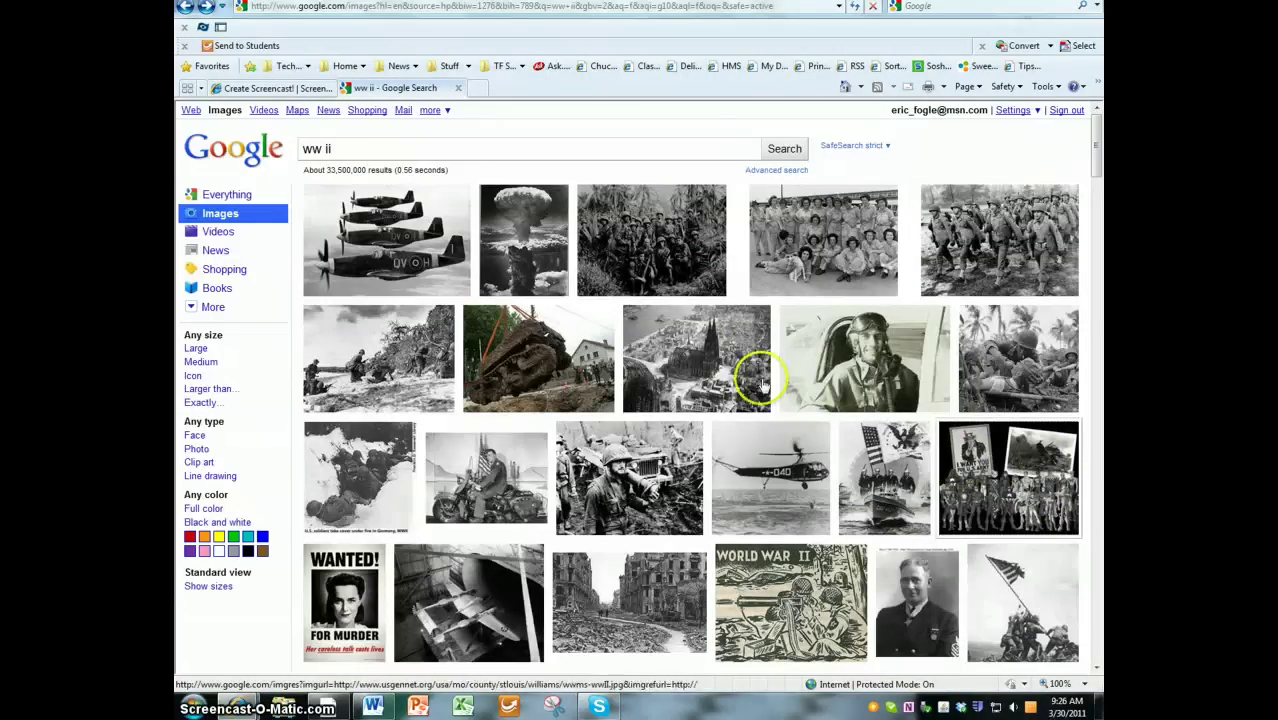
{"action": "left_click", "coordinate": [871, 357]}
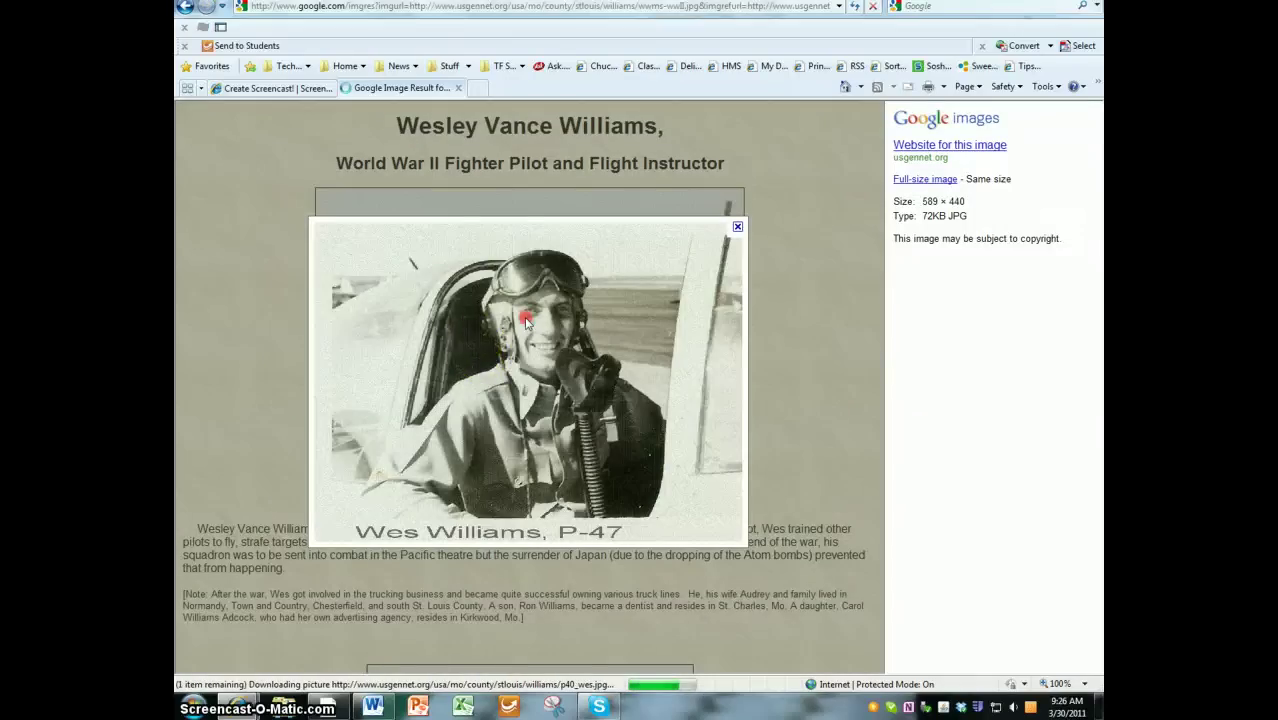
{"action": "right_click", "coordinate": [525, 320]}
{"action": "left_click", "coordinate": [405, 441]}
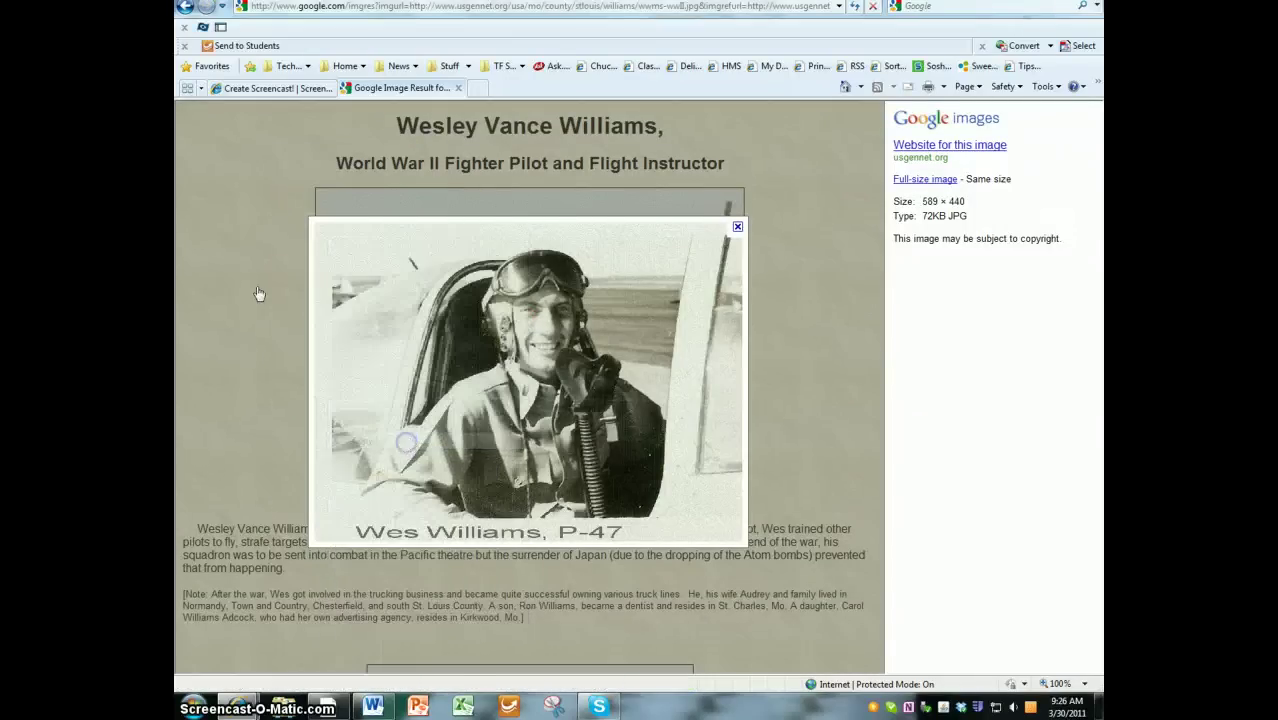
- Check the Word document briefly, then return the browser to the ww ii image results
{"action": "left_click", "coordinate": [218, 9]}
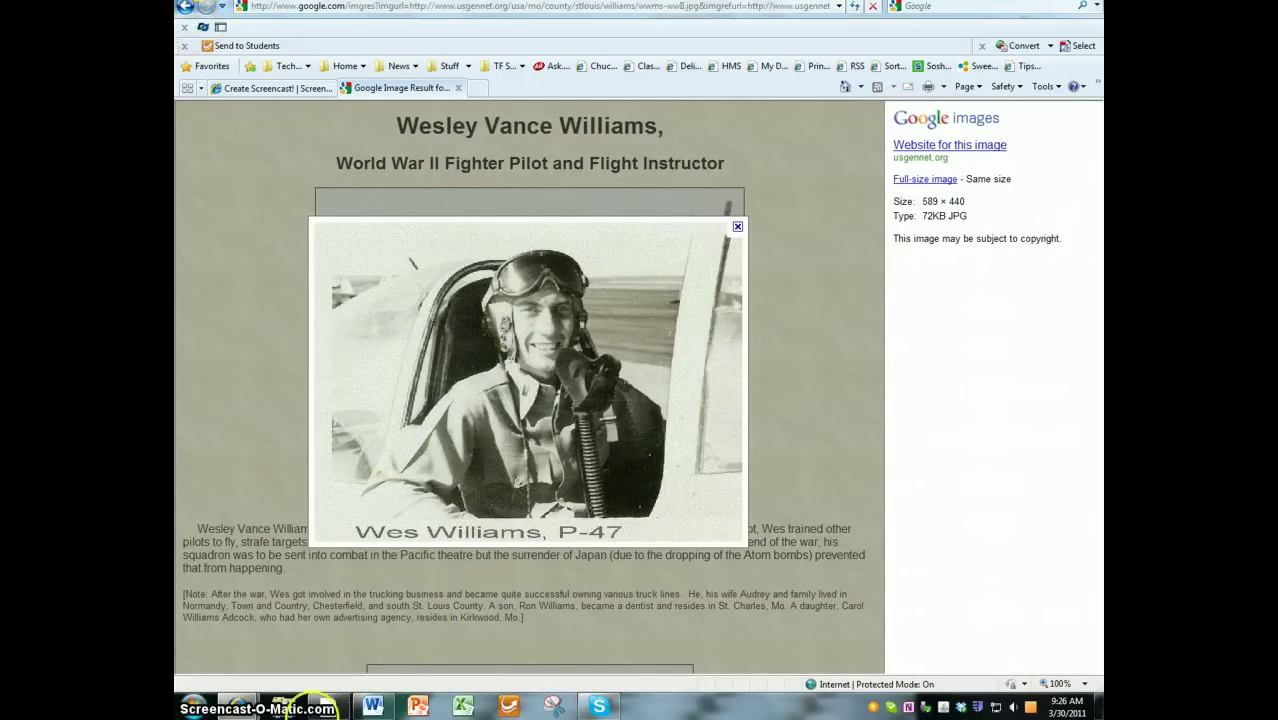
{"action": "left_click", "coordinate": [372, 706]}
{"action": "left_click", "coordinate": [700, 297]}
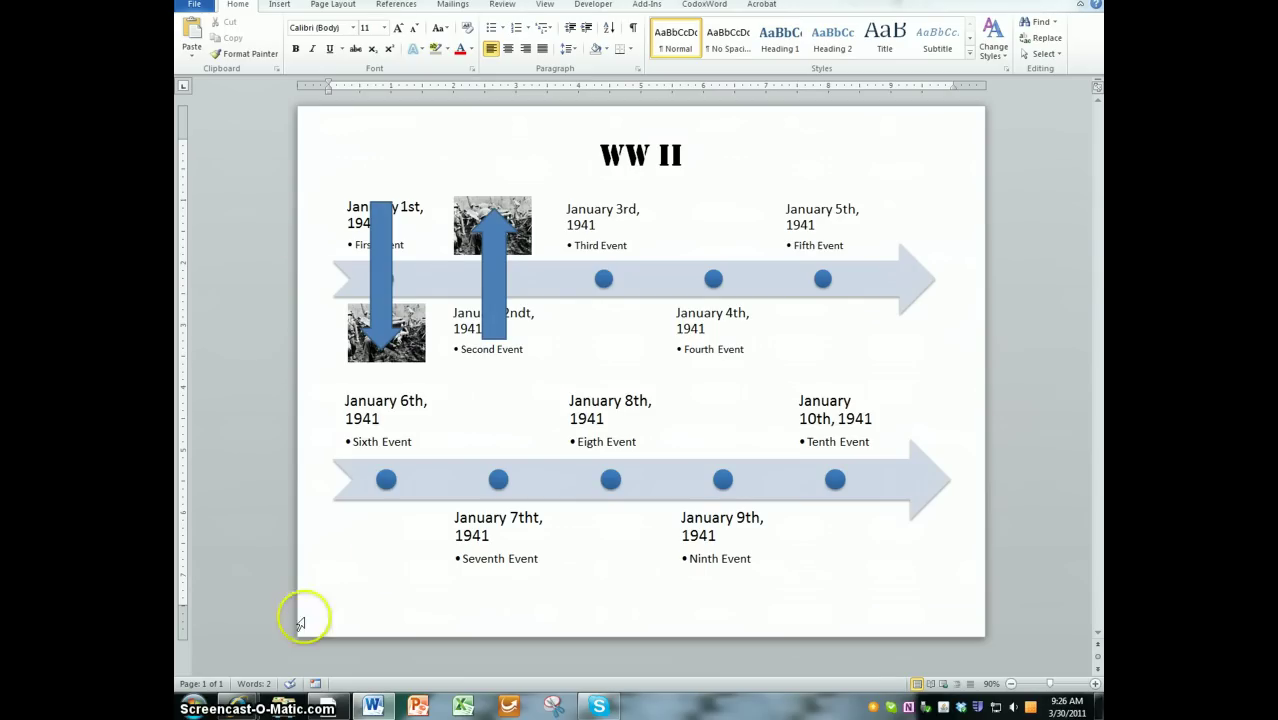
{"action": "left_click", "coordinate": [379, 613]}
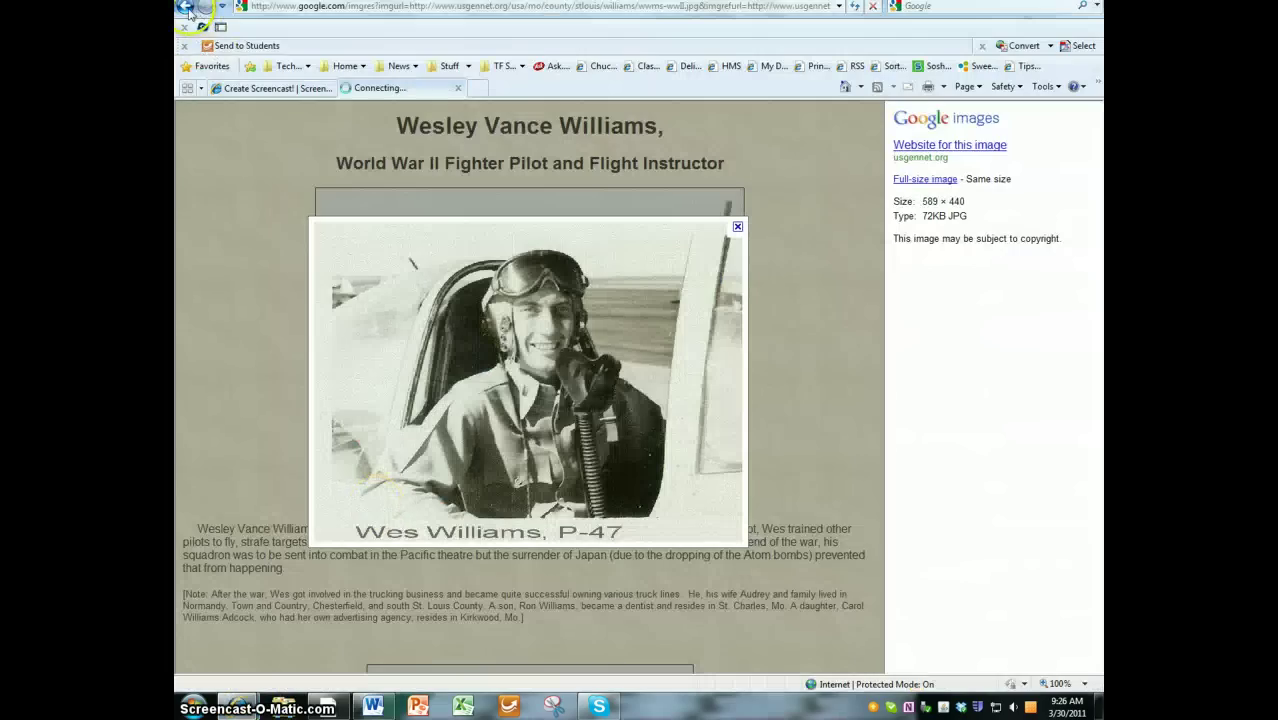
{"action": "left_click", "coordinate": [185, 6]}
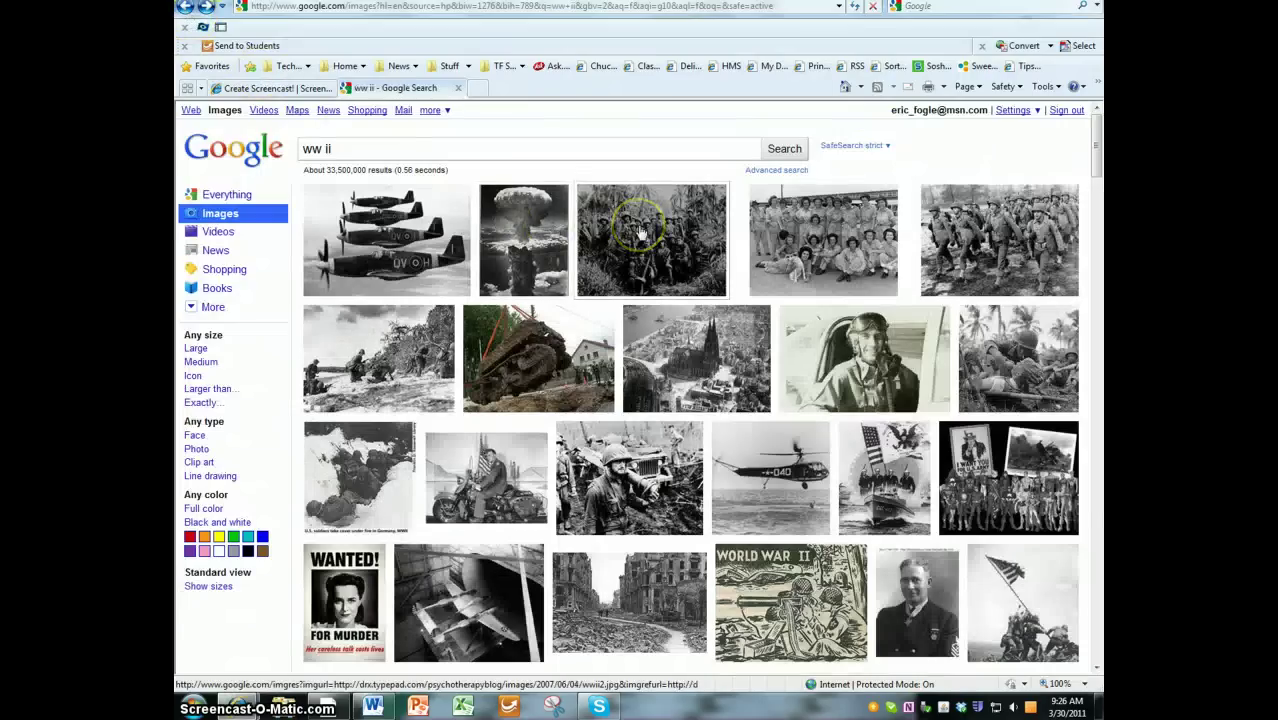
{"action": "mouse_move", "coordinate": [640, 232]}
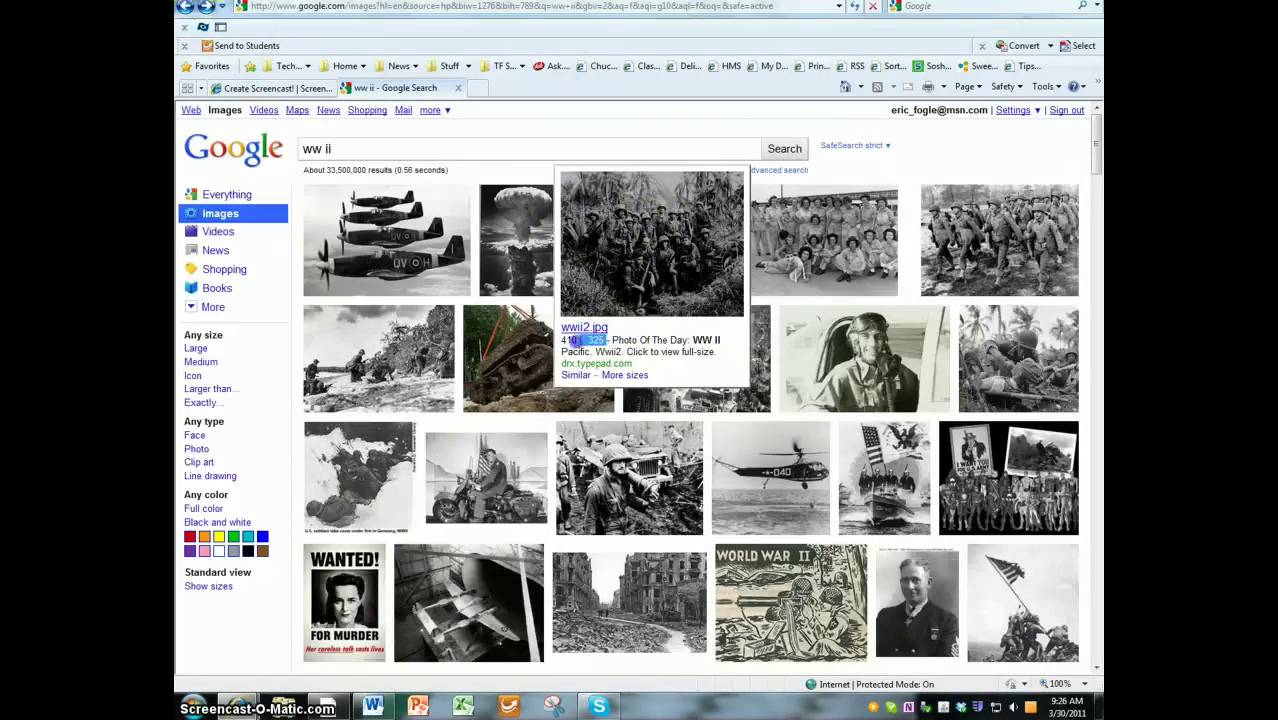
{"action": "left_click", "coordinate": [606, 350]}
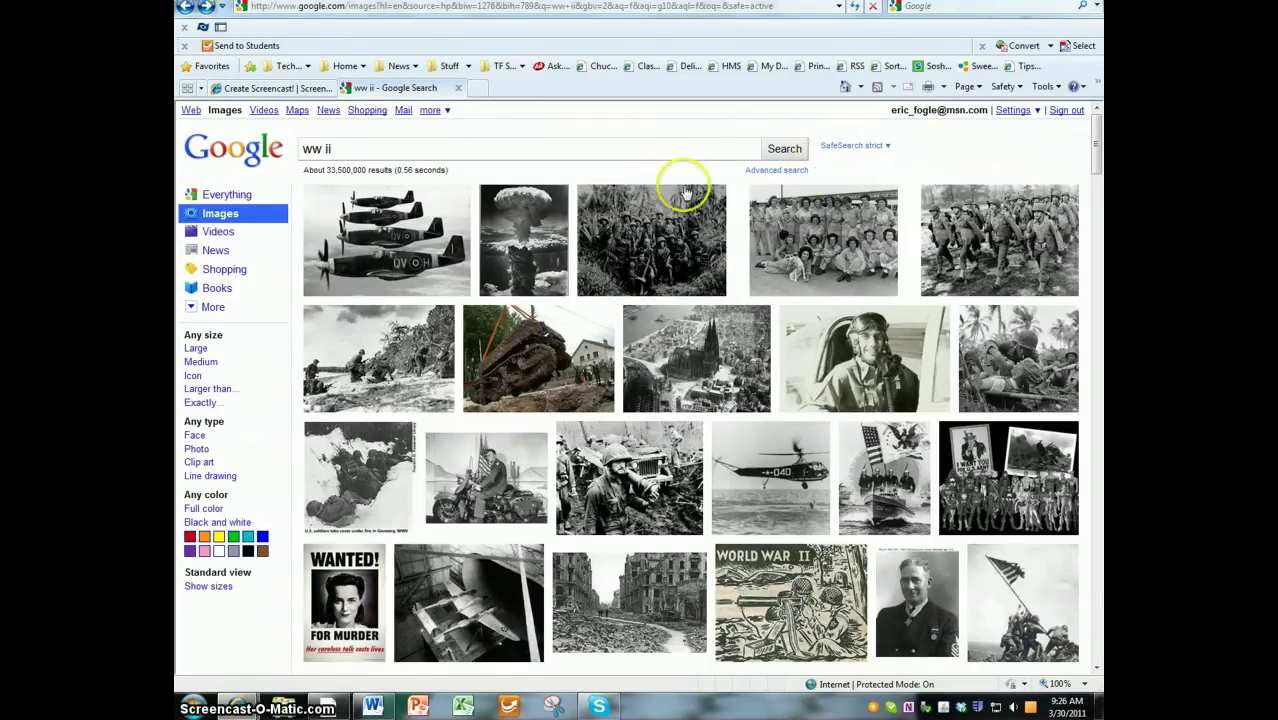
{"action": "mouse_move", "coordinate": [590, 272]}
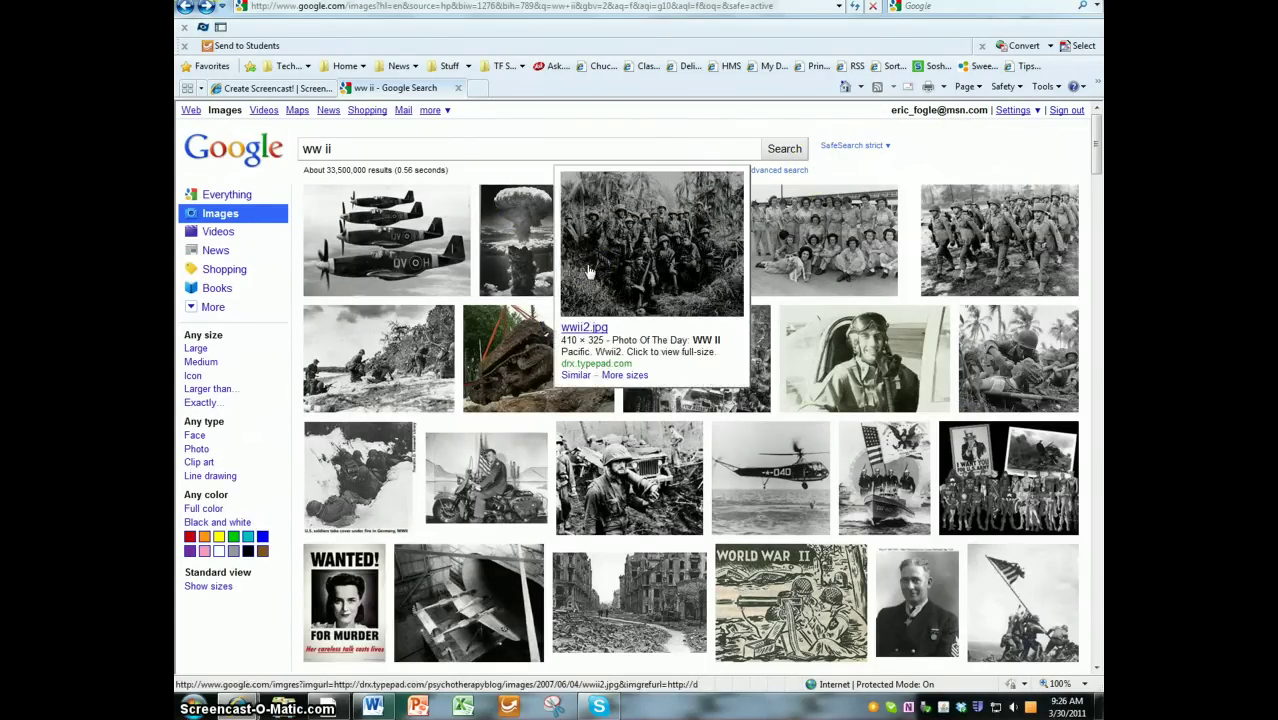